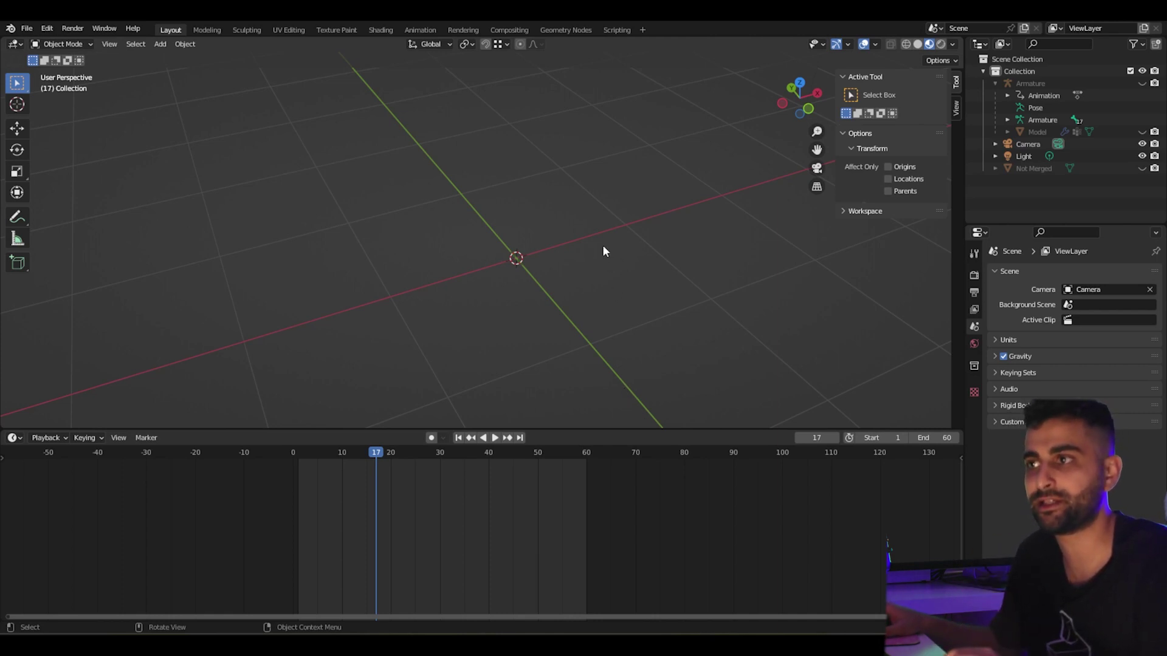
Add a plane mesh at the centre of the scene
{"action": "middle_click_drag", "start_coordinate": [594, 243], "coordinate": [578, 263]}
{"action": "key", "text": "shift+a"}
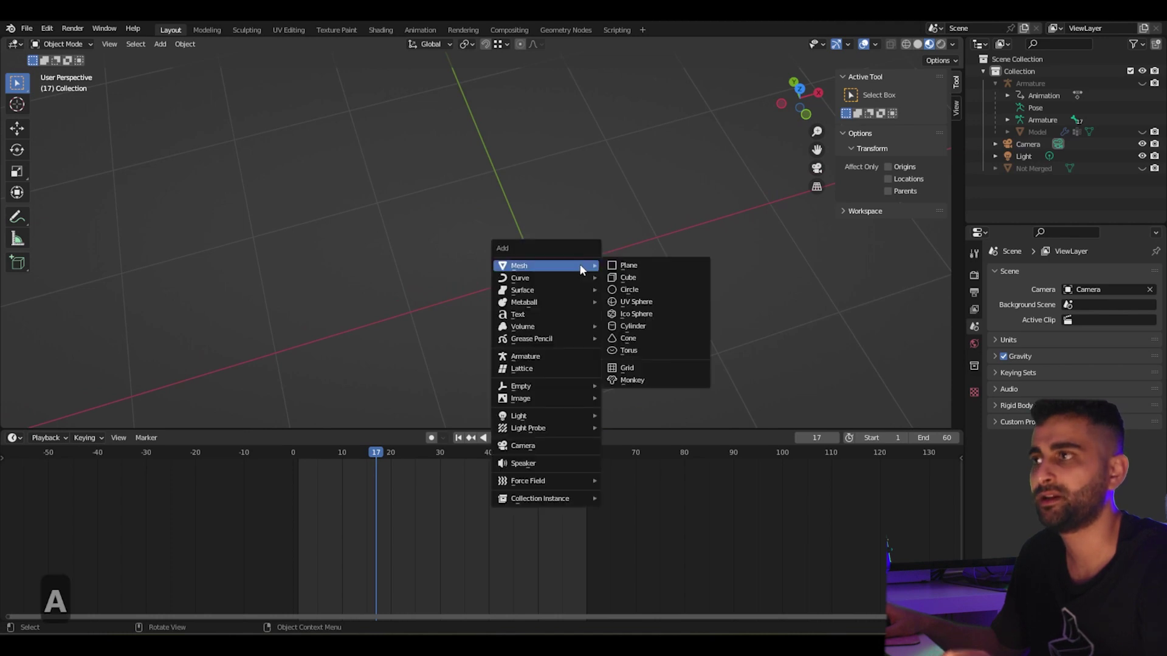
{"action": "left_click", "coordinate": [632, 265]}
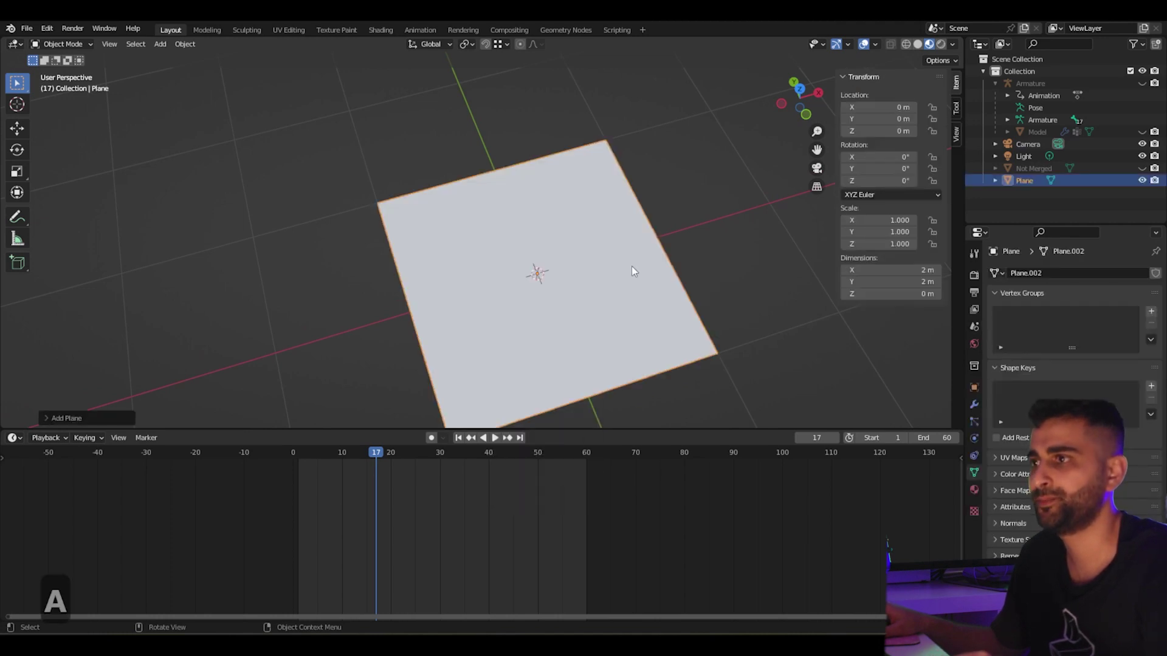
Change the timeline area to the Shader Editor with the Object shader type and create a new material for the plane
{"action": "left_click", "coordinate": [15, 437]}
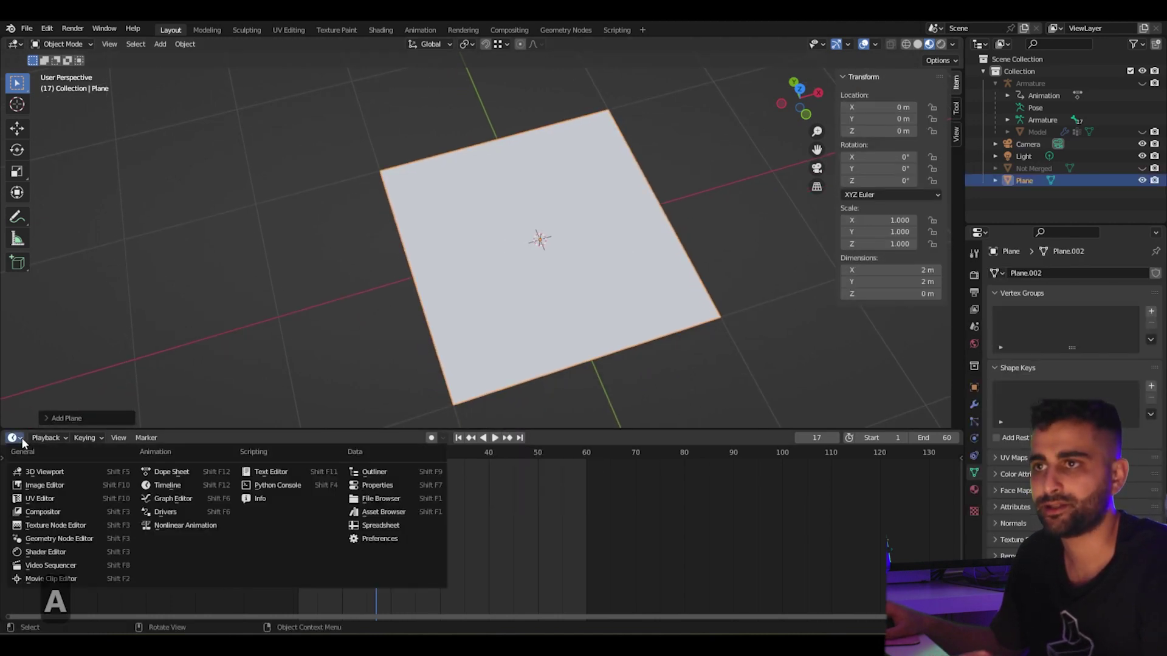
{"action": "left_click", "coordinate": [46, 552]}
{"action": "left_click", "coordinate": [54, 437]}
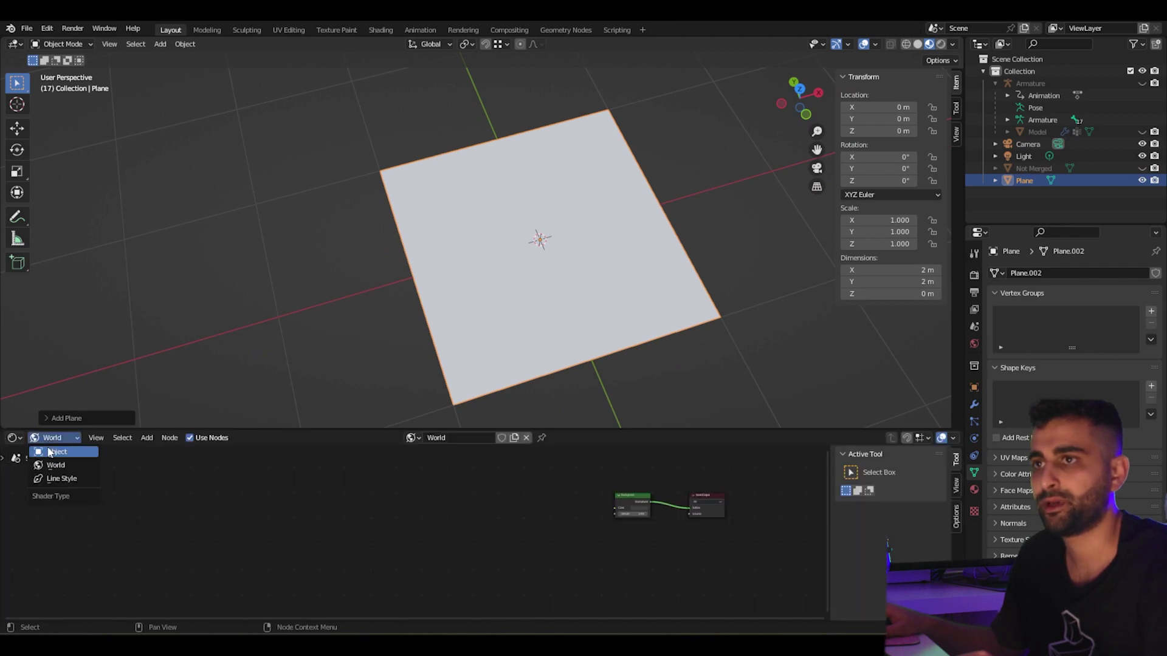
{"action": "left_click", "coordinate": [53, 452]}
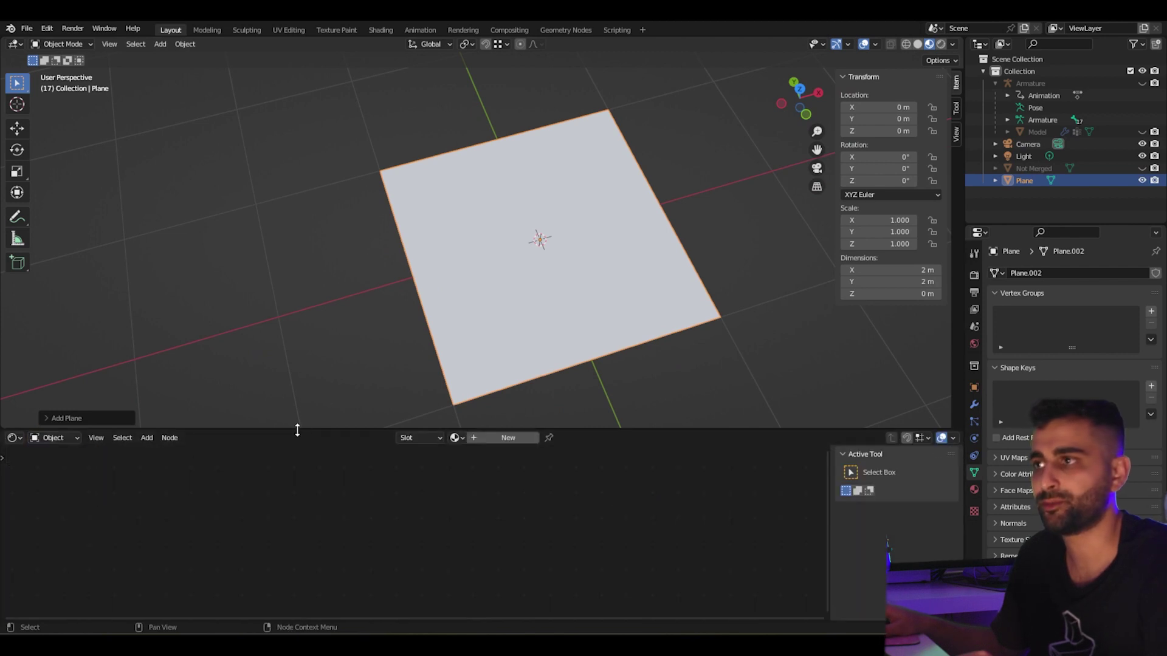
{"action": "left_click", "coordinate": [507, 438]}
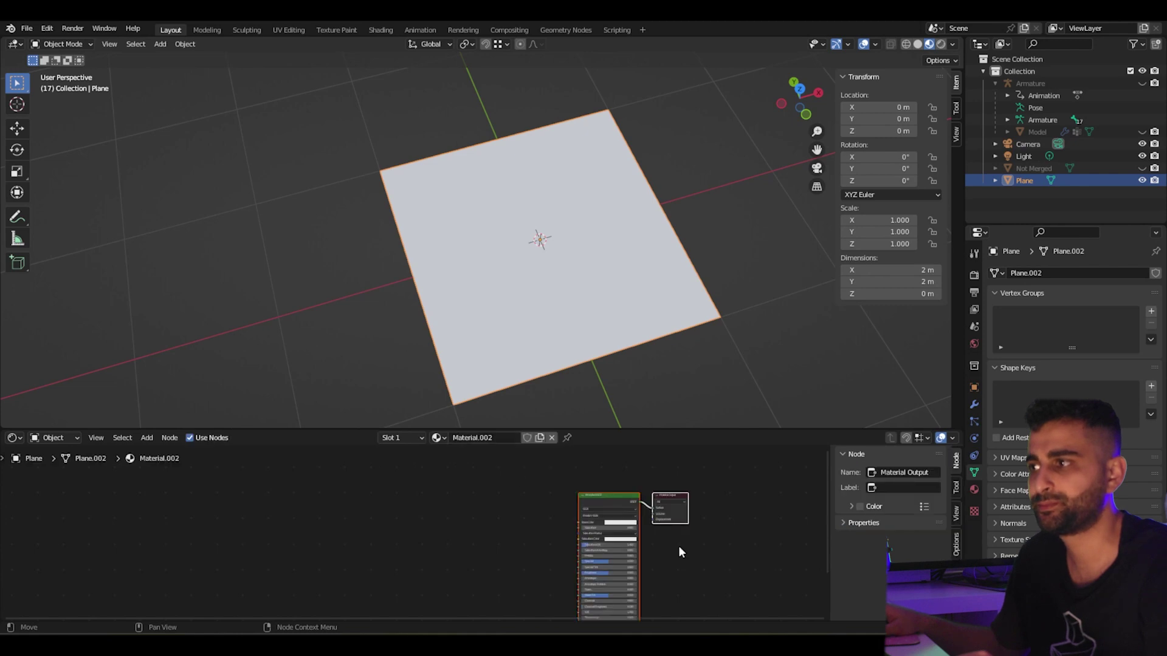
Add a Noise Texture node before the Principled BSDF and connect its Color output to Base Color
{"action": "scroll", "coordinate": [678, 545], "scroll_direction": "up", "scroll_amount": 3}
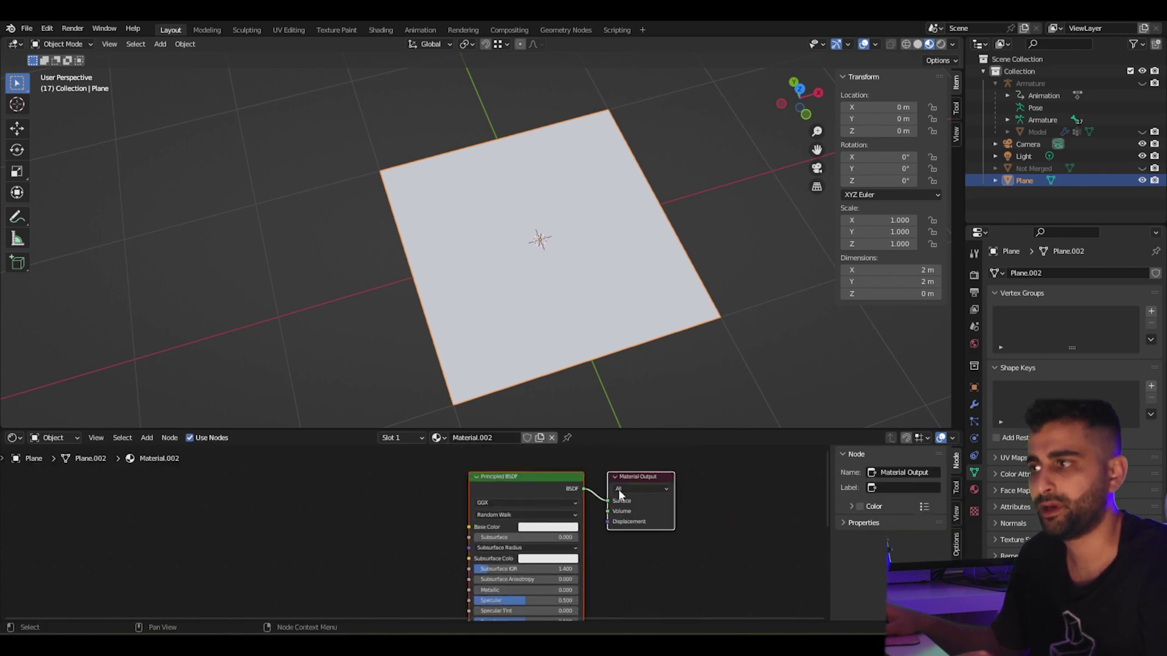
{"action": "middle_click_drag", "start_coordinate": [341, 488], "coordinate": [443, 489]}
{"action": "key", "text": "shift+a"}
{"action": "left_click", "coordinate": [442, 490]}
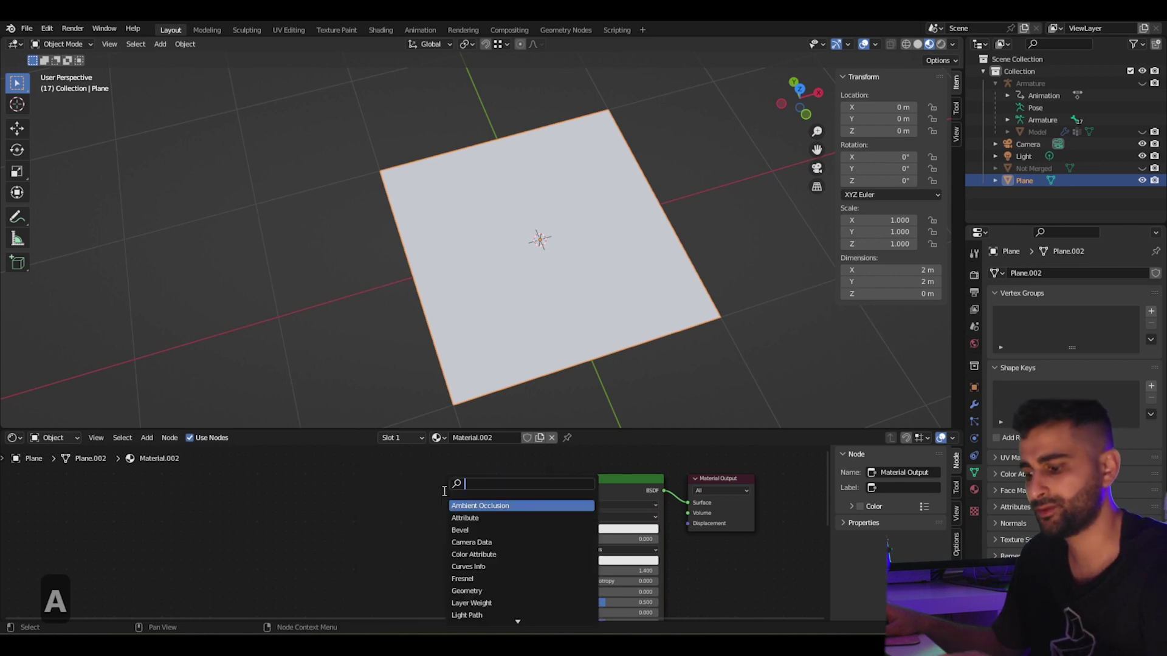
{"action": "type", "text": "noise"}
{"action": "key", "text": "Return"}
{"action": "left_click", "coordinate": [424, 516]}
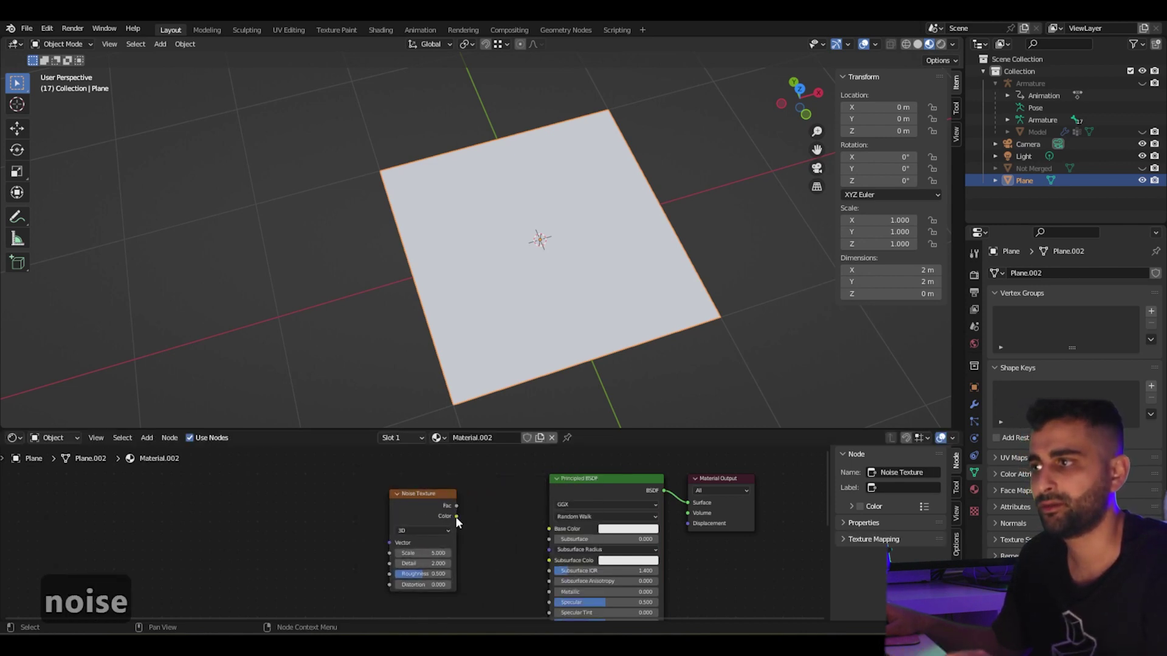
{"action": "left_click_drag", "start_coordinate": [456, 516], "coordinate": [548, 529]}
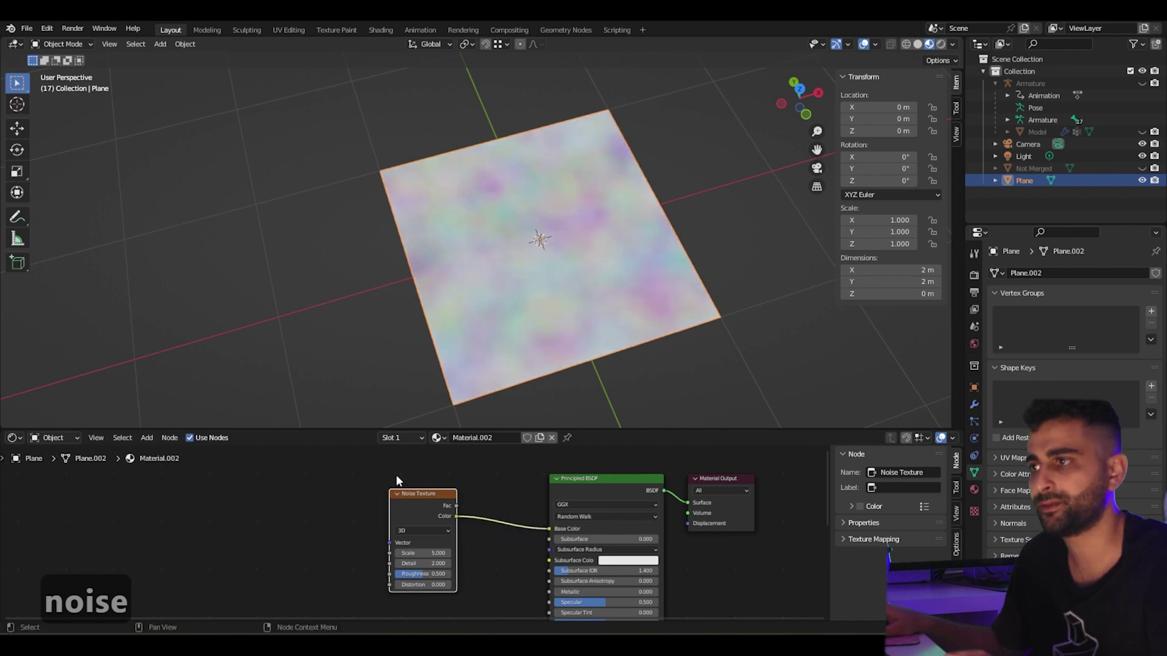
Insert a Bright/Contrast node between the Noise Texture and the Principled BSDF and set its contrast to 3.6
{"action": "left_click_drag", "start_coordinate": [399, 496], "coordinate": [368, 504]}
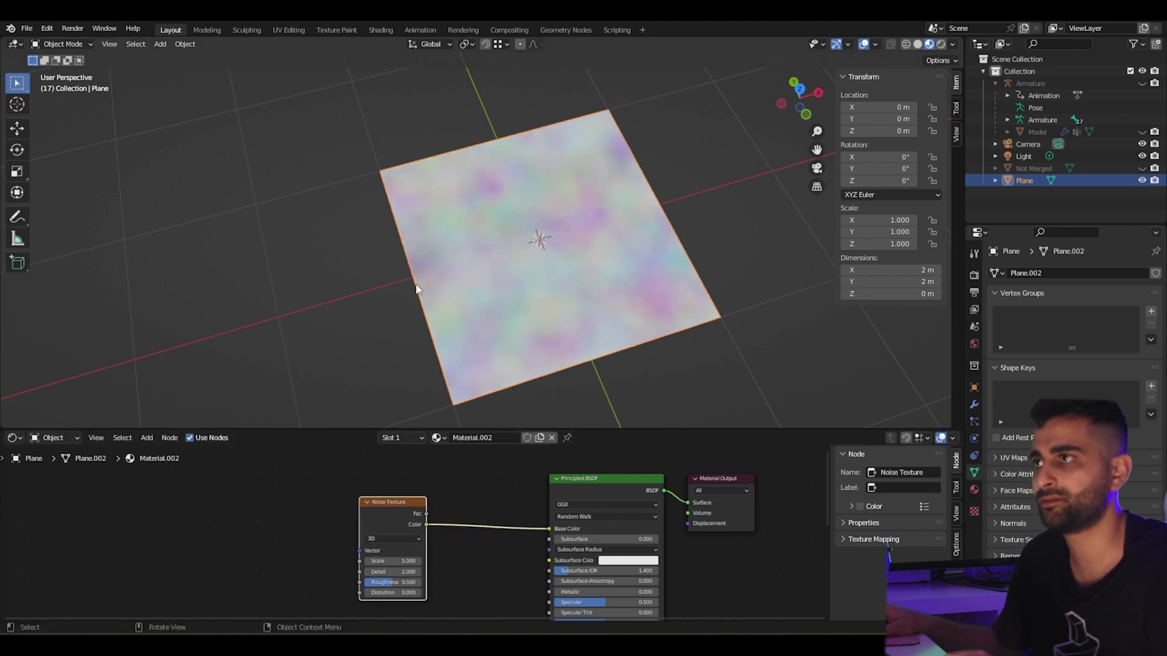
{"action": "key", "text": "shift+a"}
{"action": "left_click", "coordinate": [469, 461]}
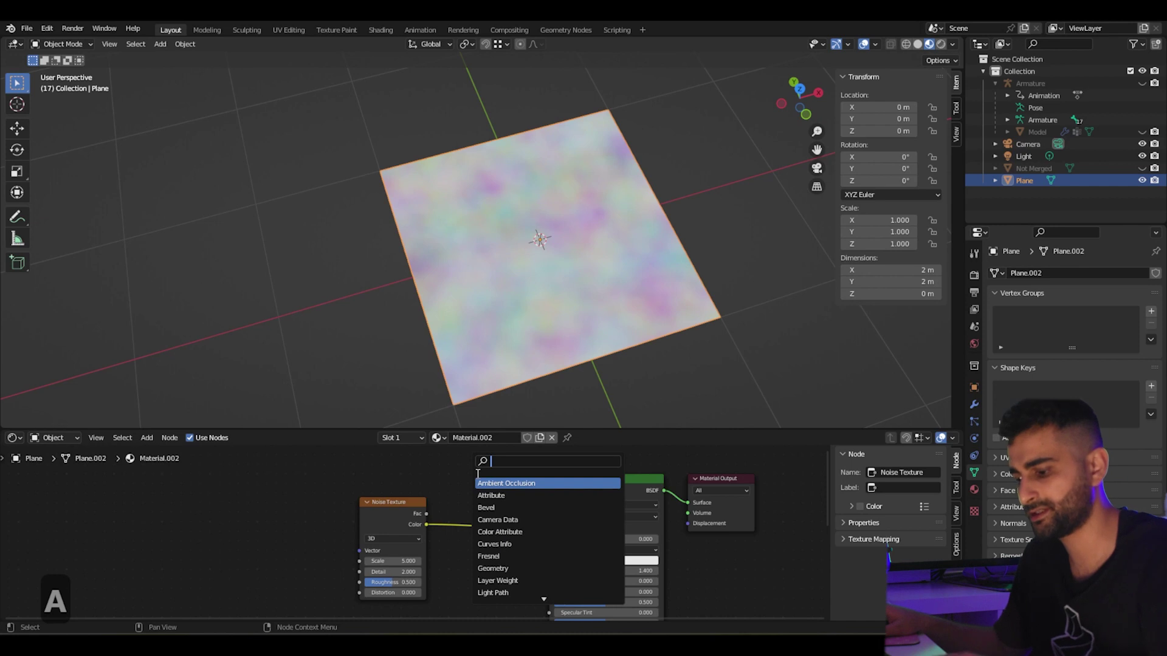
{"action": "type", "text": "bright"}
{"action": "left_click", "coordinate": [492, 483]}
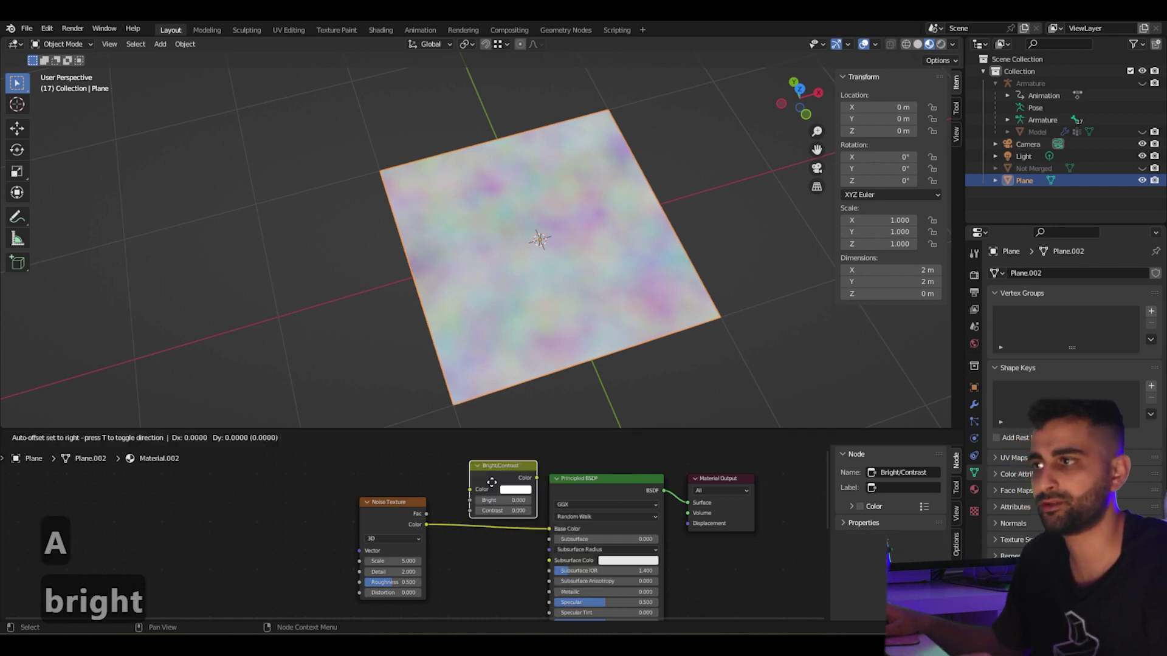
{"action": "left_click", "coordinate": [502, 564]}
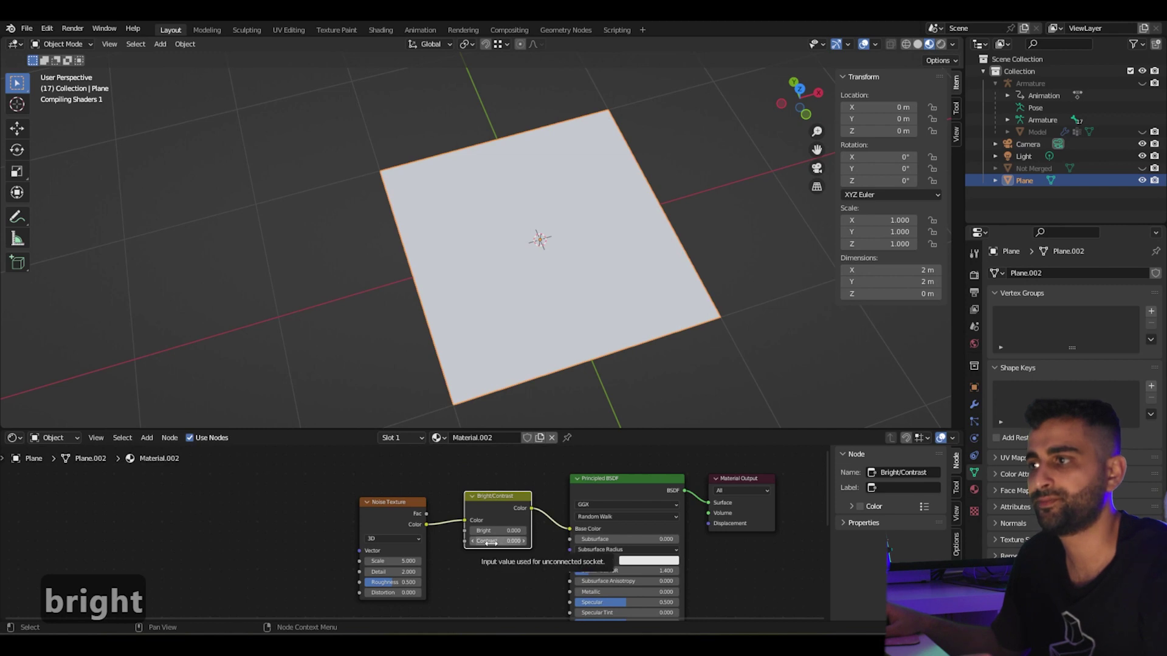
{"action": "left_click_drag", "start_coordinate": [491, 543], "coordinate": [538, 543]}
Add a Texture Coordinate node well ahead of the Noise Texture node
{"action": "middle_click_drag", "start_coordinate": [211, 527], "coordinate": [326, 512], "text": "shift"}
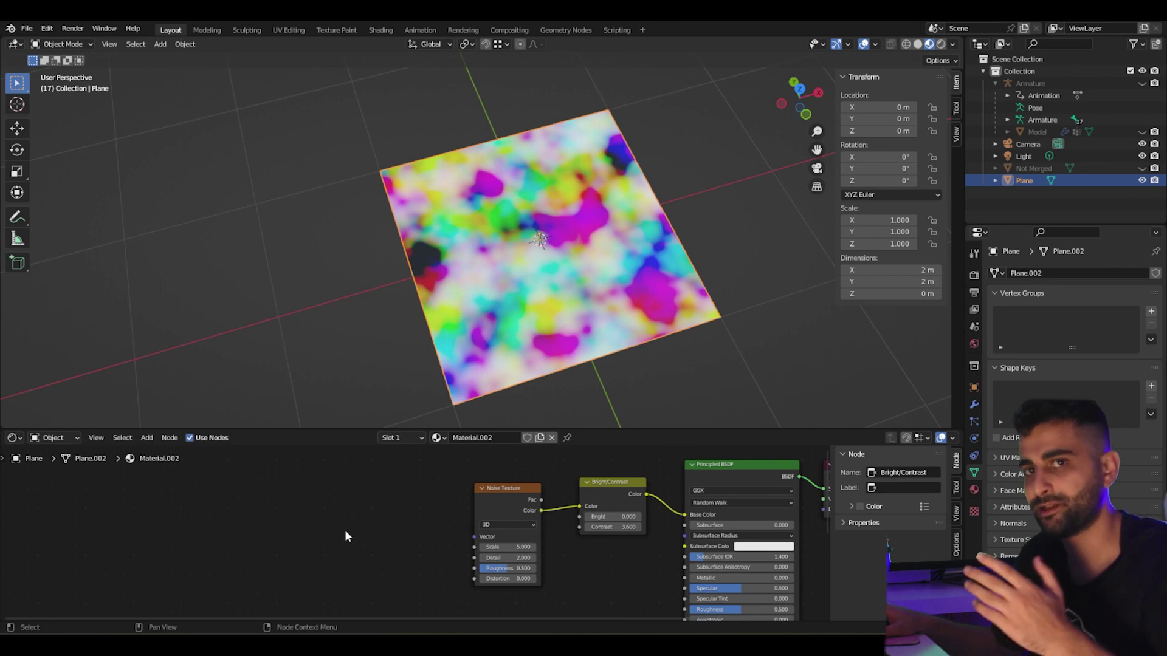
{"action": "key", "text": "shift+a"}
{"action": "left_click", "coordinate": [326, 491]}
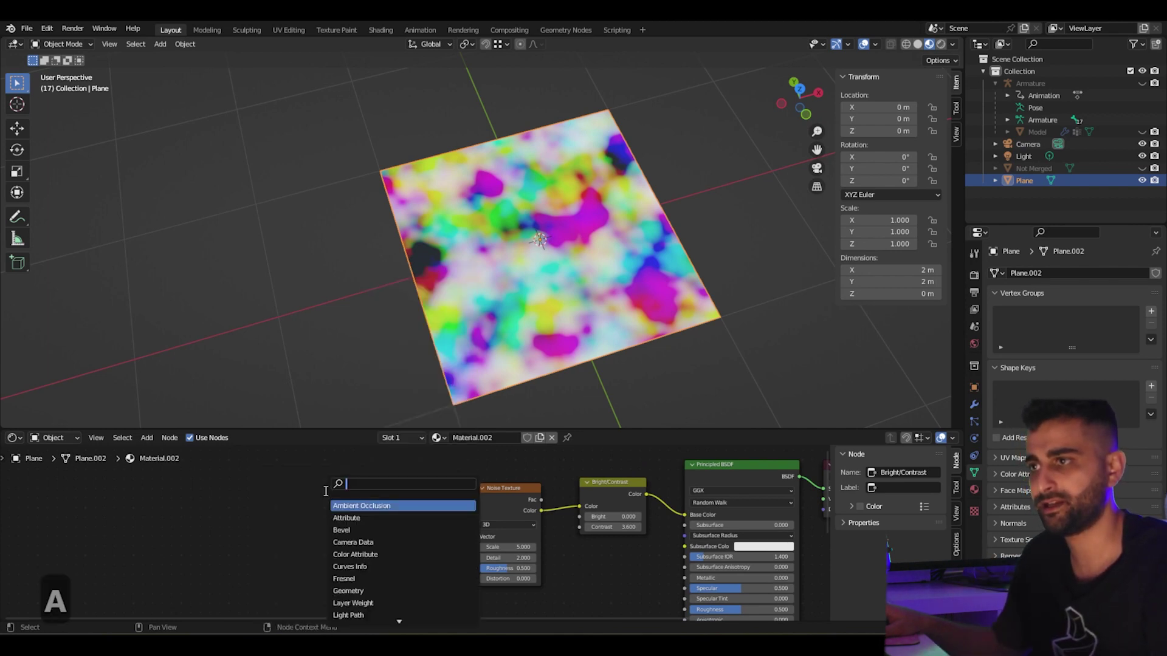
{"action": "type", "text": "textu"}
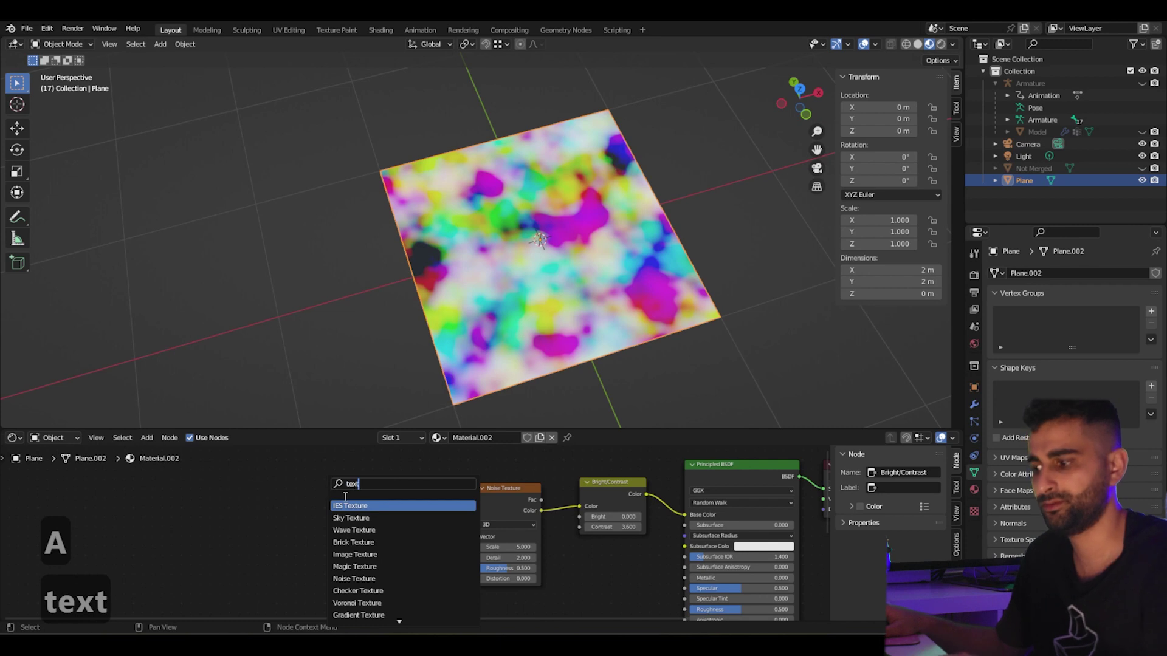
{"action": "key", "text": "BackSpace"}
{"action": "key", "text": "BackSpace"}
{"action": "key", "text": "BackSpace"}
{"action": "key", "text": "BackSpace"}
{"action": "key", "text": "BackSpace"}
{"action": "key", "text": "BackSpace"}
{"action": "key", "text": "BackSpace"}
{"action": "key", "text": "BackSpace"}
{"action": "key", "text": "BackSpace"}
{"action": "key", "text": "BackSpace"}
{"action": "key", "text": "BackSpace"}
{"action": "key", "text": "BackSpace"}
{"action": "key", "text": "BackSpace"}
{"action": "key", "text": "BackSpace"}
{"action": "key", "text": "BackSpace"}
{"action": "key", "text": "BackSpace"}
{"action": "type", "text": "coo"}
{"action": "key", "text": "Return"}
{"action": "left_click", "coordinate": [239, 483]}
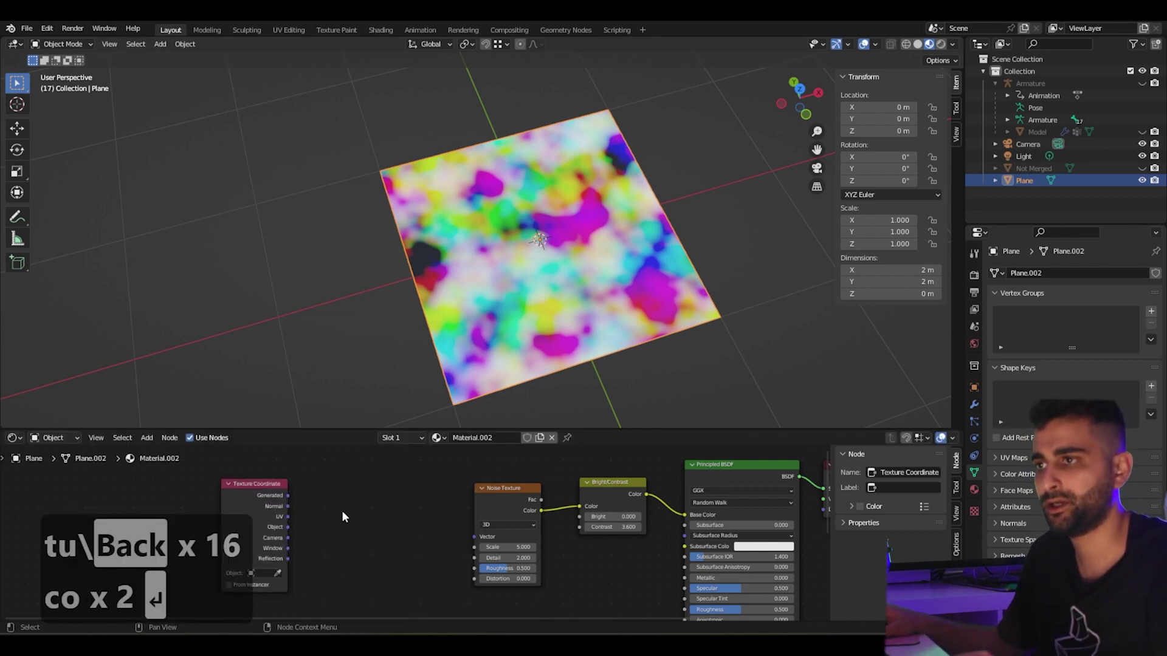
Add a Vector Math node between the Texture Coordinate and Noise Texture nodes and set its operation to Snap
{"action": "middle_click_drag", "start_coordinate": [367, 509], "coordinate": [405, 506]}
{"action": "scroll", "coordinate": [375, 482], "scroll_direction": "up", "scroll_amount": 3}
{"action": "key", "text": "shift+a"}
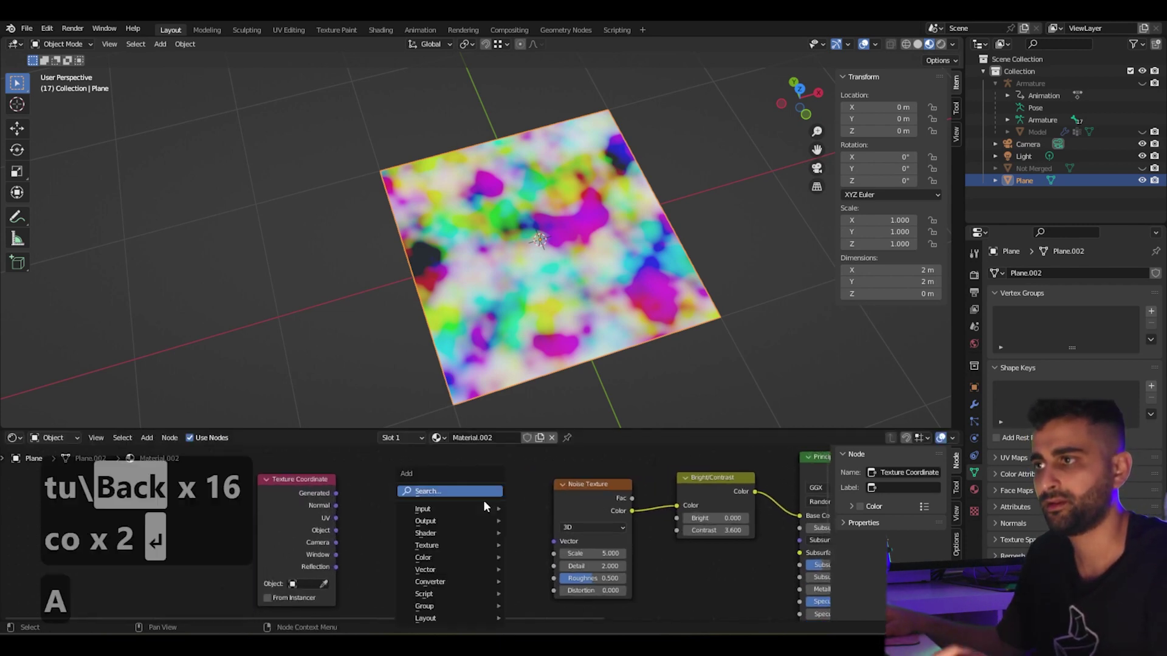
{"action": "left_click", "coordinate": [484, 491]}
{"action": "type", "text": "vect"}
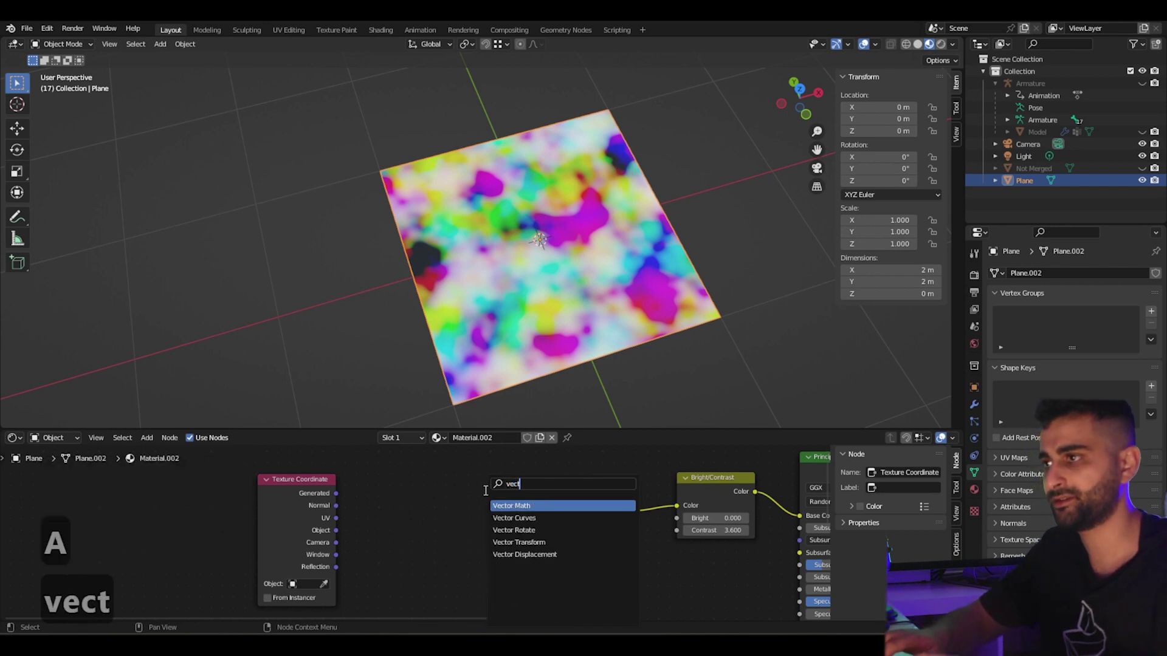
{"action": "key", "text": "Return"}
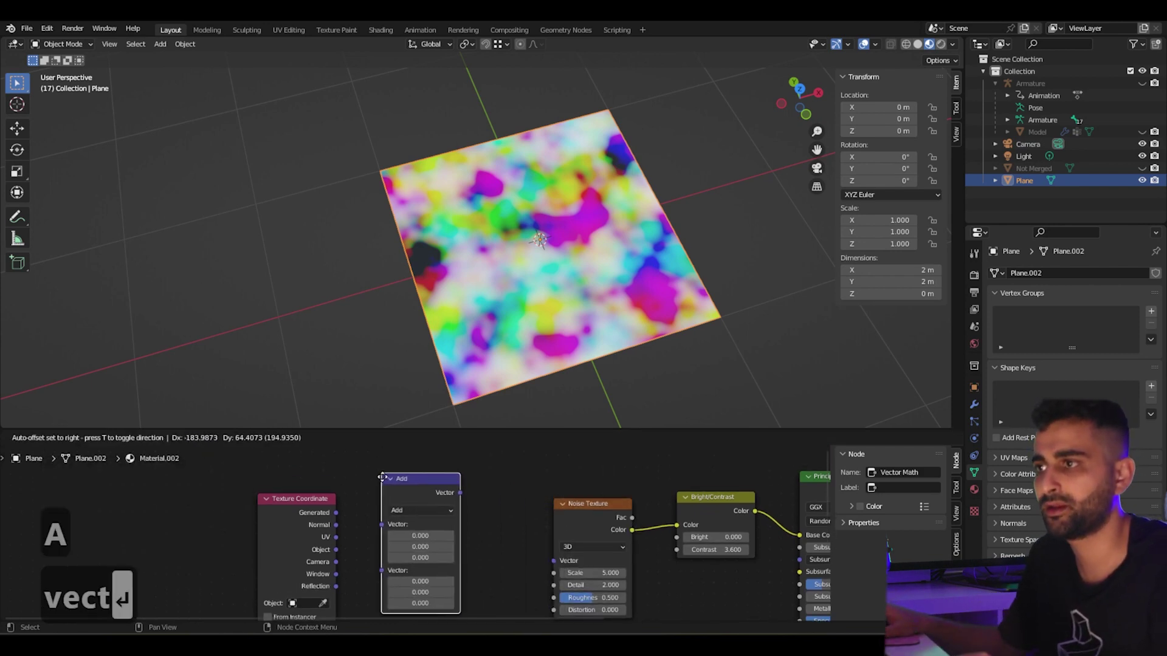
{"action": "left_click", "coordinate": [398, 493]}
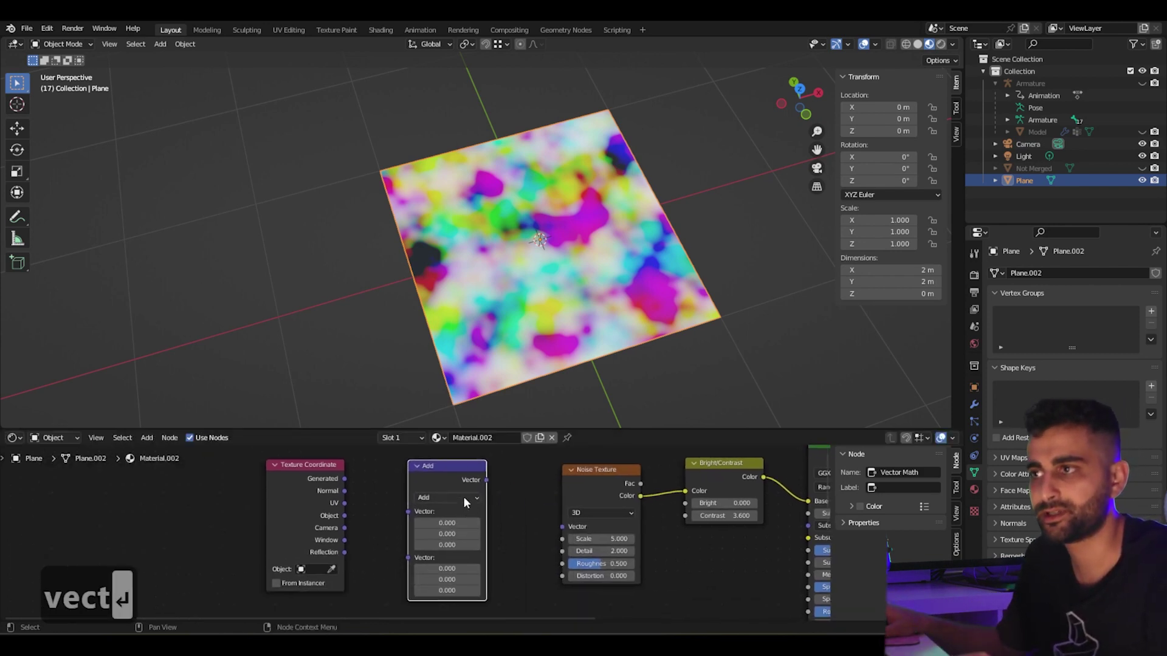
{"action": "left_click", "coordinate": [463, 497]}
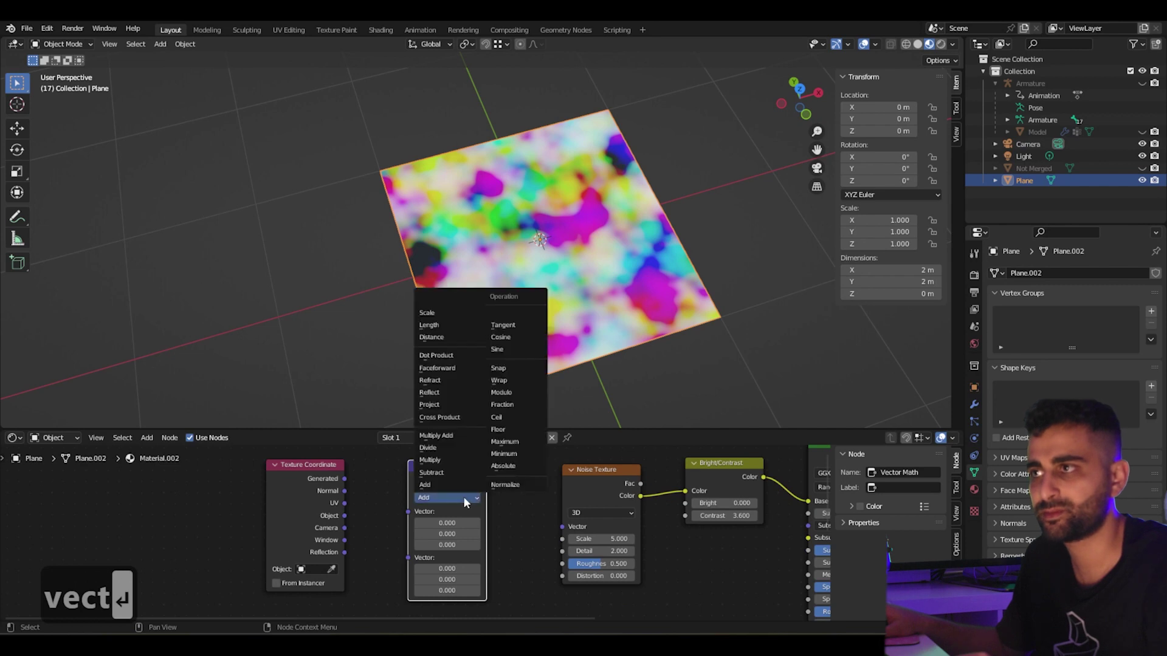
{"action": "left_click", "coordinate": [524, 369]}
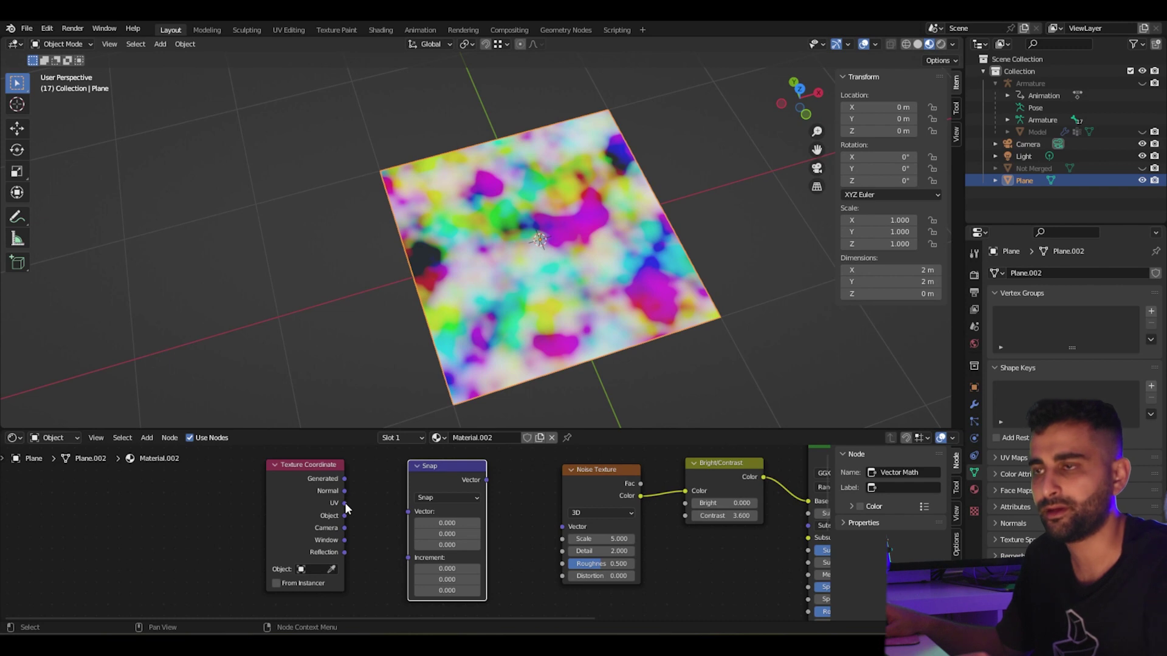
Connect the UV output to the Snap node's Vector input and the Snap result to the Noise Texture's Vector input
{"action": "left_click_drag", "start_coordinate": [345, 502], "coordinate": [350, 504]}
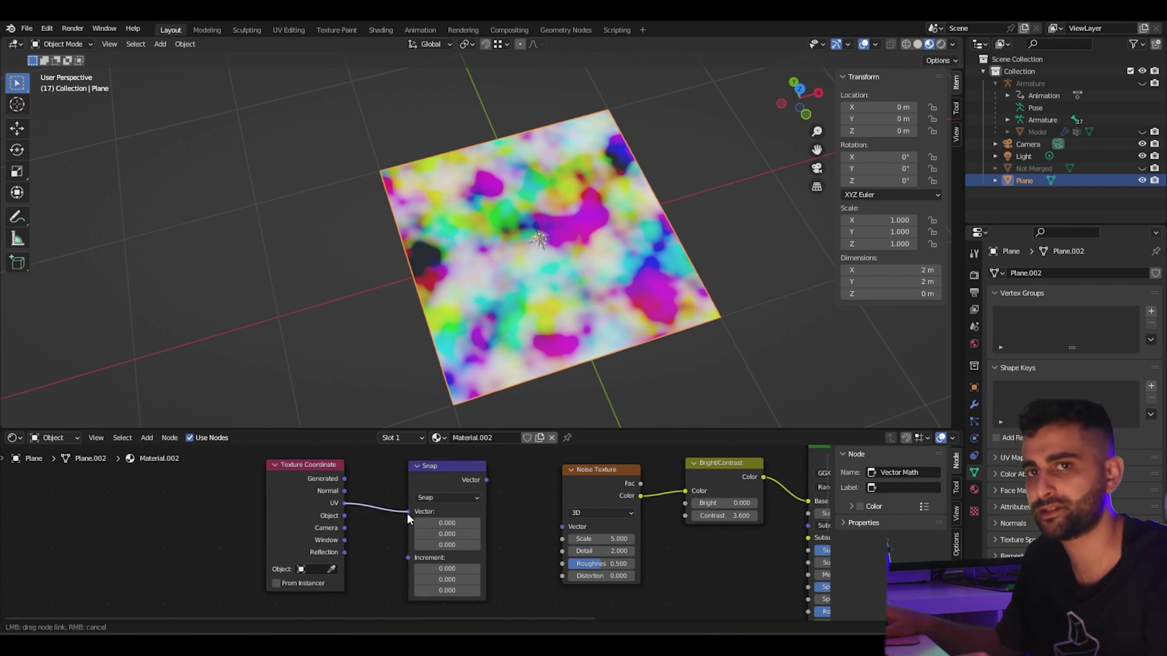
{"action": "left_click_drag", "start_coordinate": [407, 512], "coordinate": [407, 512]}
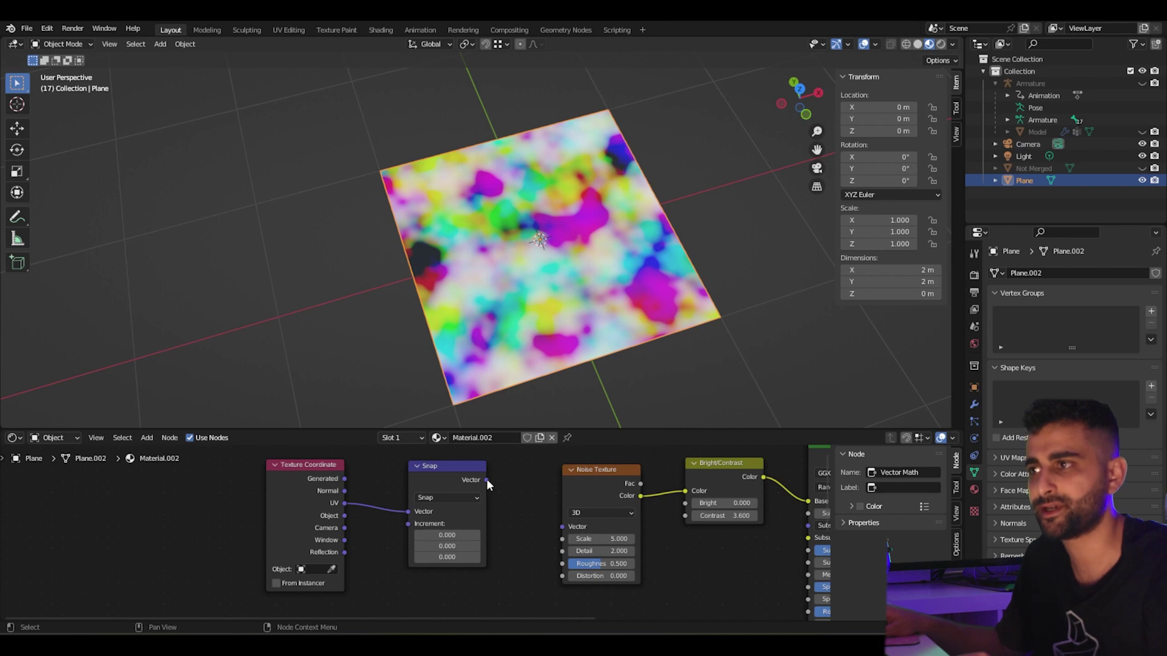
{"action": "left_click_drag", "start_coordinate": [486, 480], "coordinate": [561, 527]}
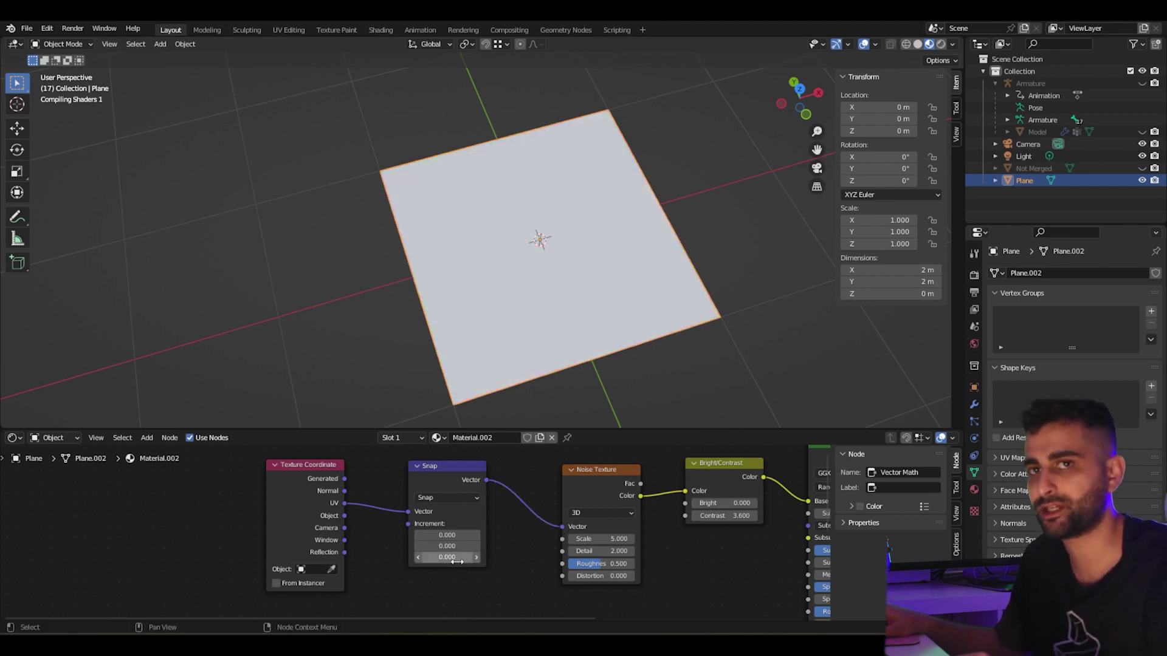
Add a Math node set to Divide below the Snap node and connect its Value output to the Snap node's Increment
{"action": "middle_click_drag", "start_coordinate": [484, 598], "coordinate": [516, 554]}
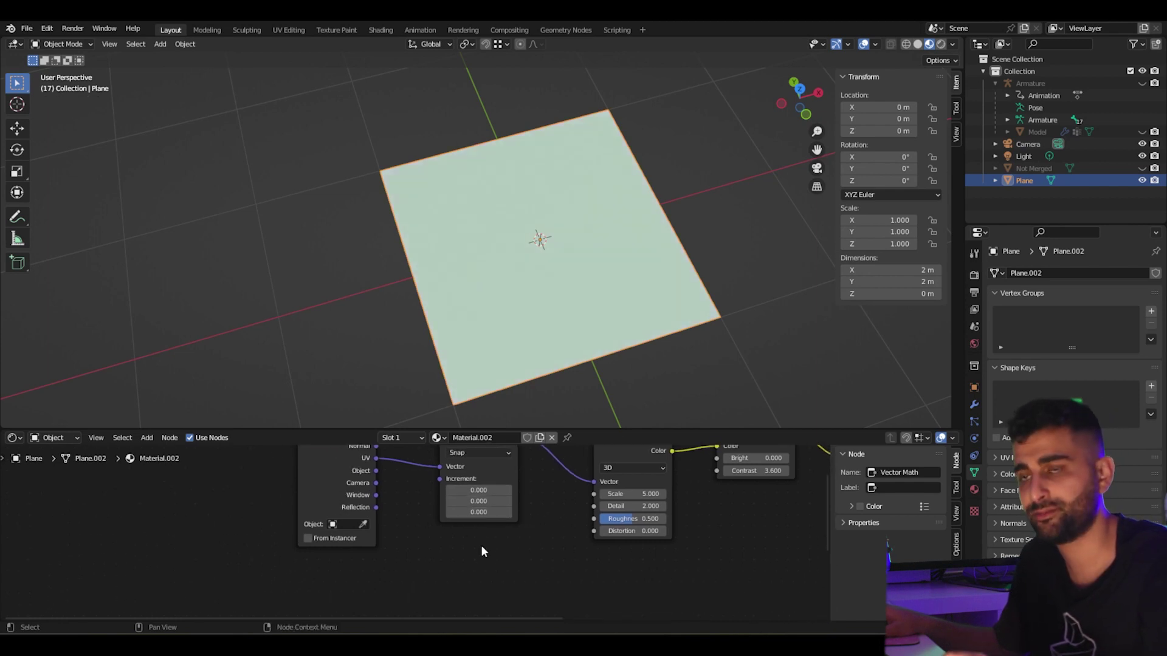
{"action": "key", "text": "shift+a"}
{"action": "left_click", "coordinate": [477, 490]}
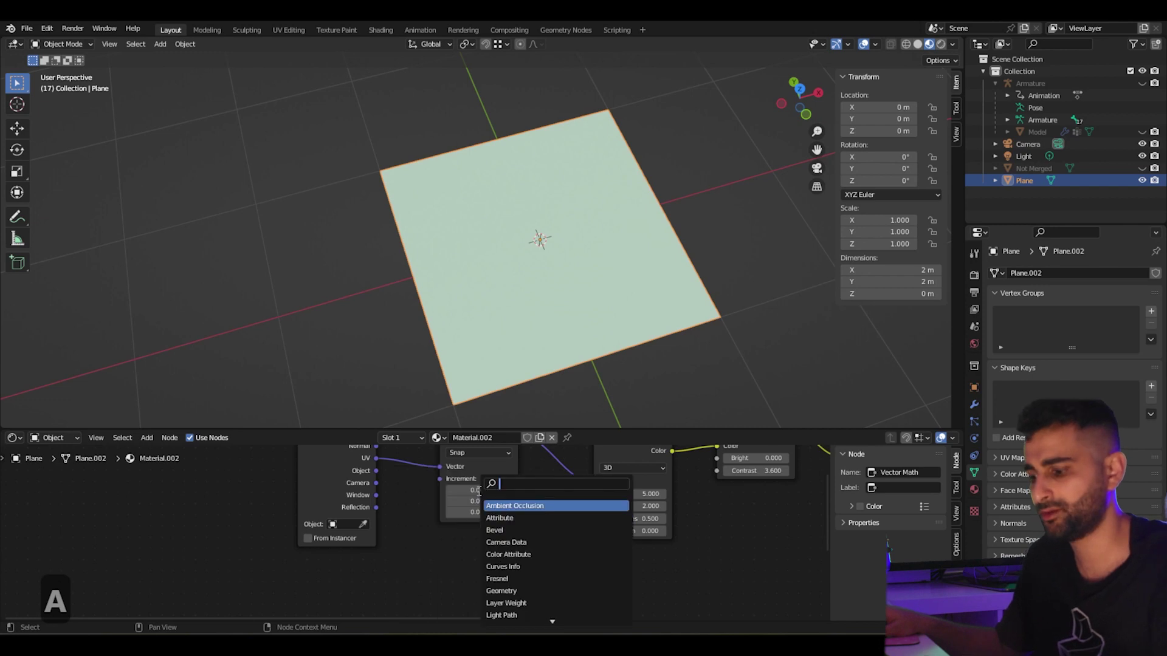
{"action": "type", "text": "math"}
{"action": "key", "text": "Return"}
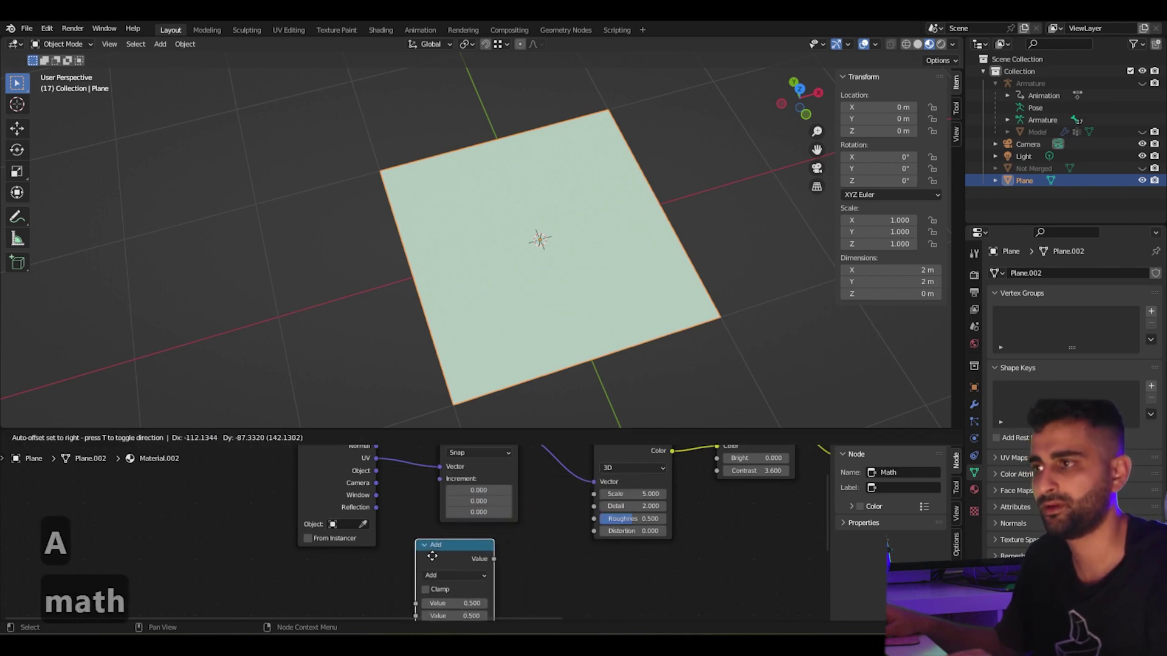
{"action": "left_click", "coordinate": [407, 557]}
{"action": "left_click", "coordinate": [418, 575]}
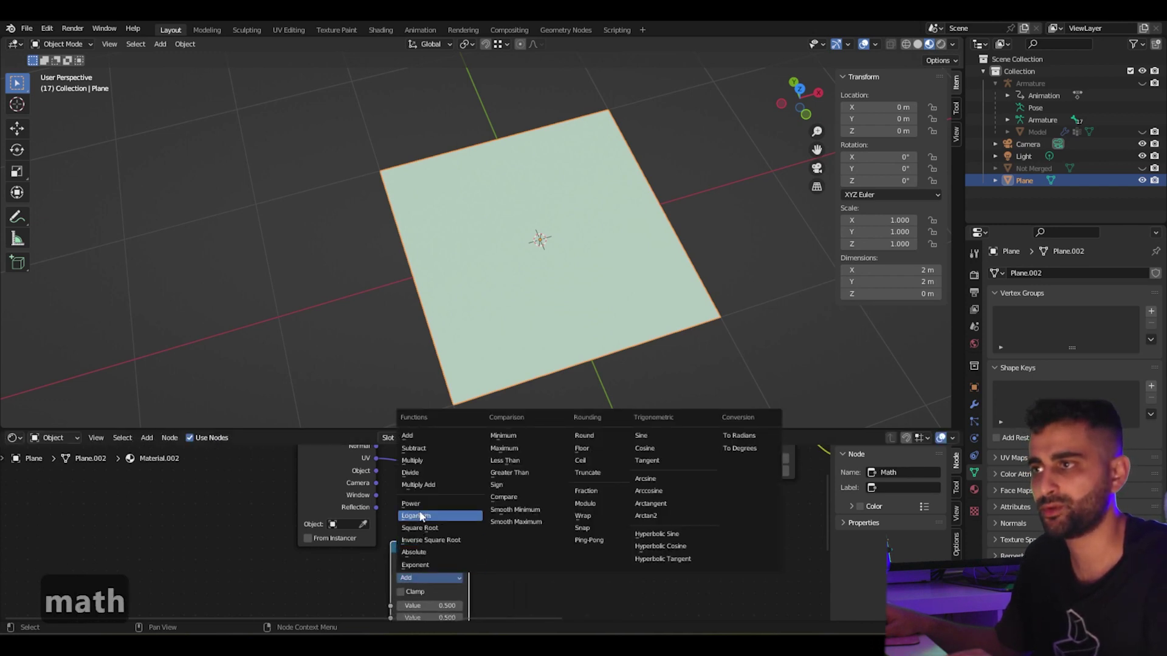
{"action": "left_click", "coordinate": [413, 472]}
{"action": "left_click_drag", "start_coordinate": [483, 521], "coordinate": [491, 487]}
Set the first value of the Divide node to 1
{"action": "middle_click_drag", "start_coordinate": [493, 595], "coordinate": [502, 545]}
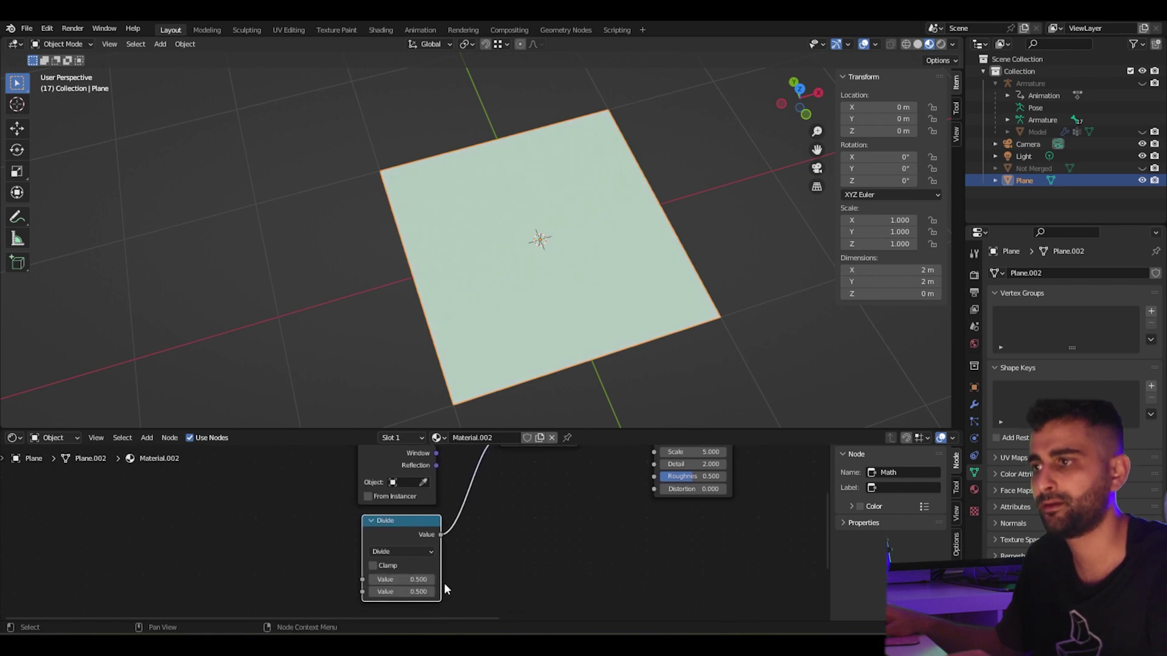
{"action": "left_click", "coordinate": [400, 580]}
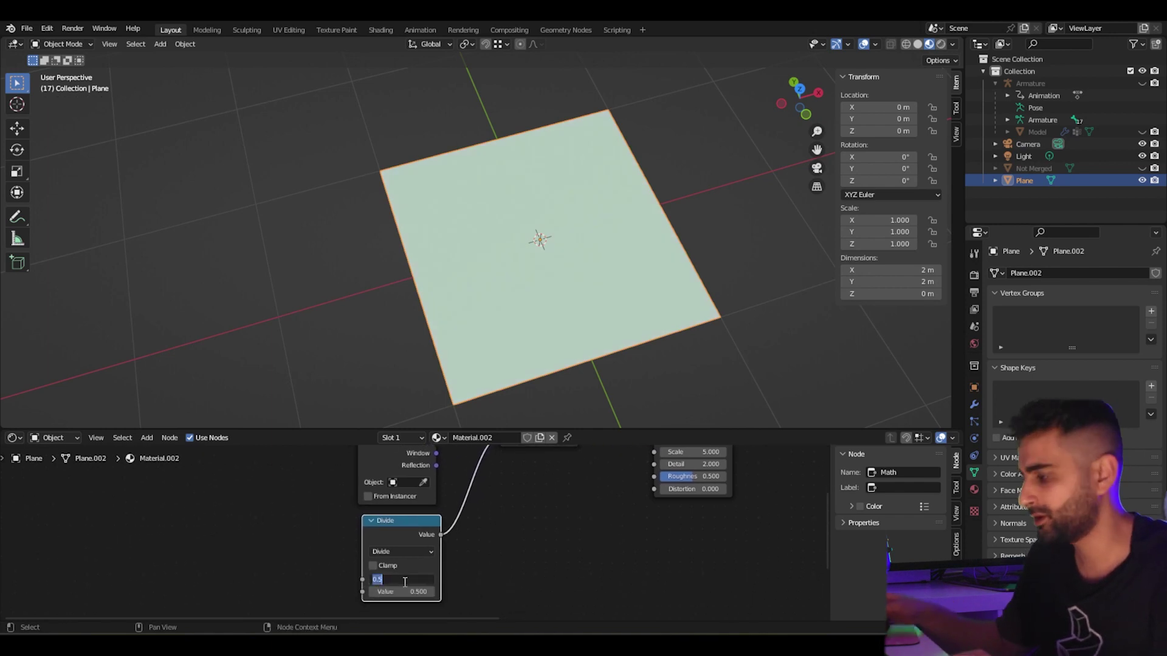
{"action": "type", "text": "1"}
{"action": "key", "text": "Return"}
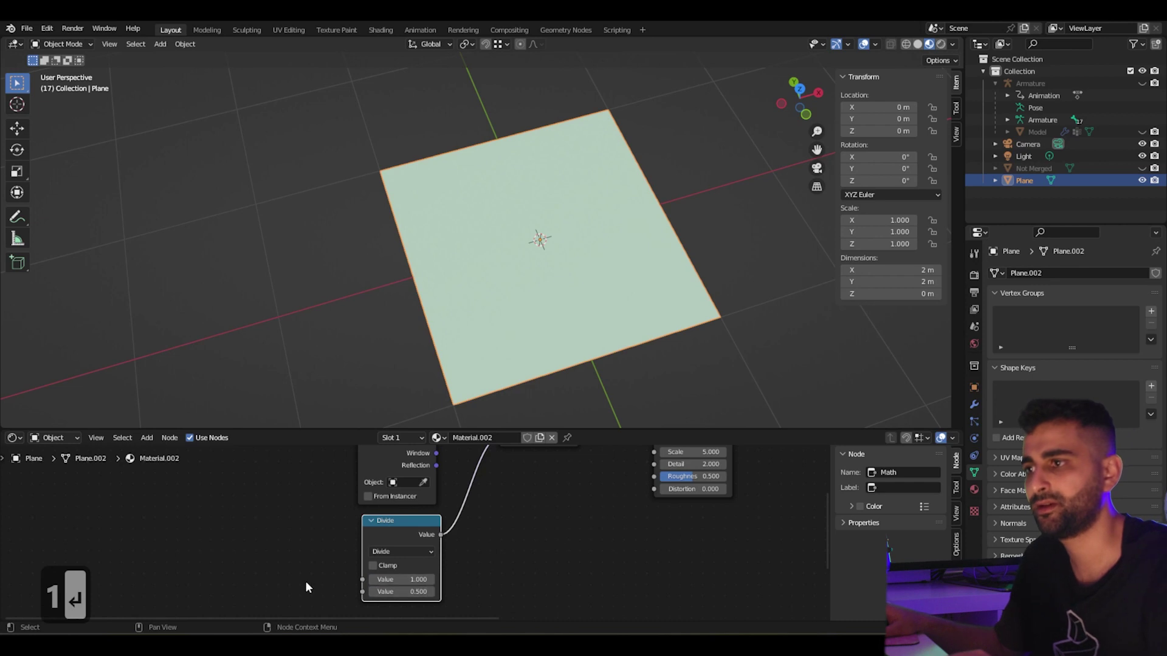
Add a Value node beside the Divide node and connect it to Divide's second value
{"action": "key", "text": "shift+a"}
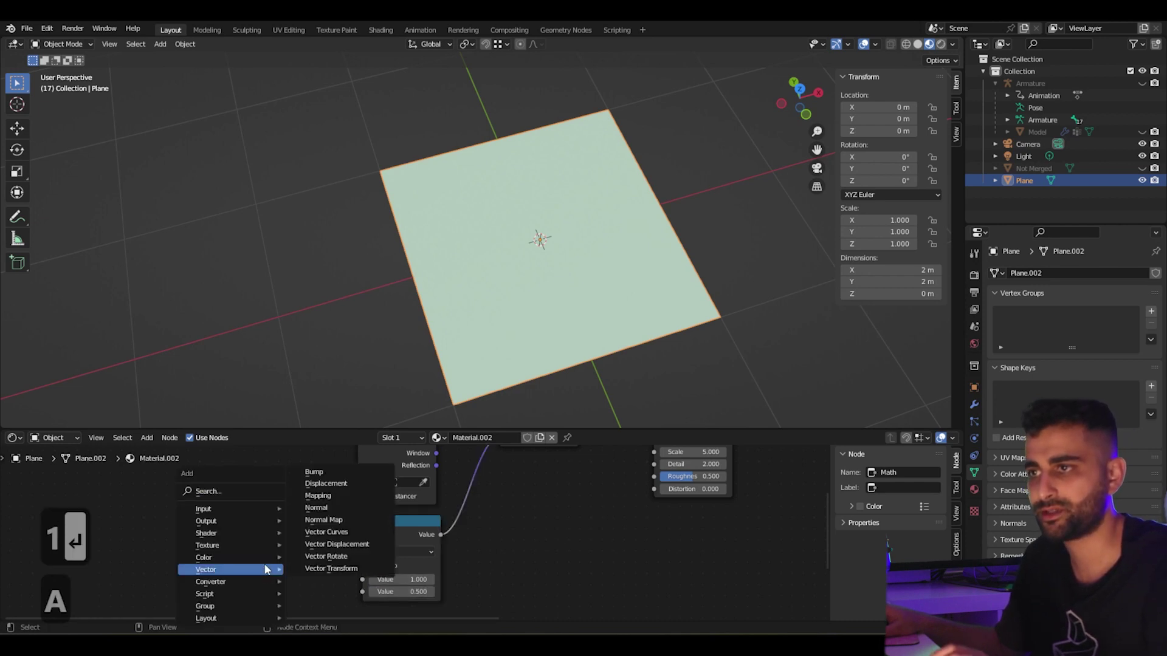
{"action": "left_click", "coordinate": [261, 491]}
{"action": "type", "text": "va"}
{"action": "left_click", "coordinate": [274, 506]}
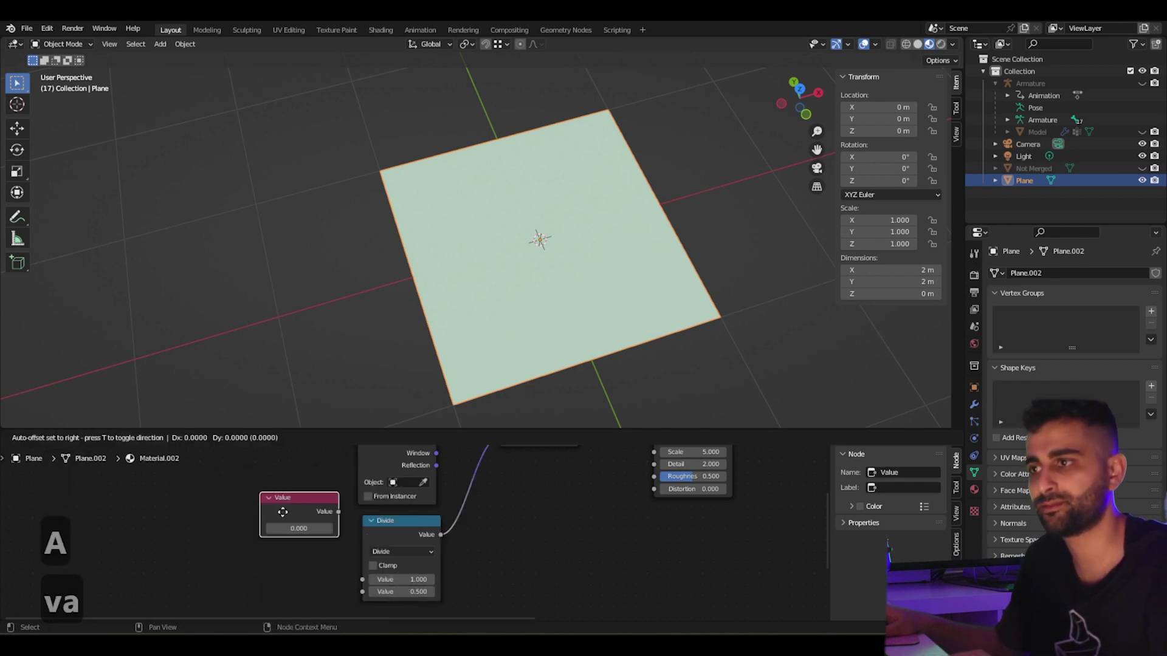
{"action": "left_click", "coordinate": [272, 571]}
{"action": "left_click_drag", "start_coordinate": [321, 576], "coordinate": [360, 591]}
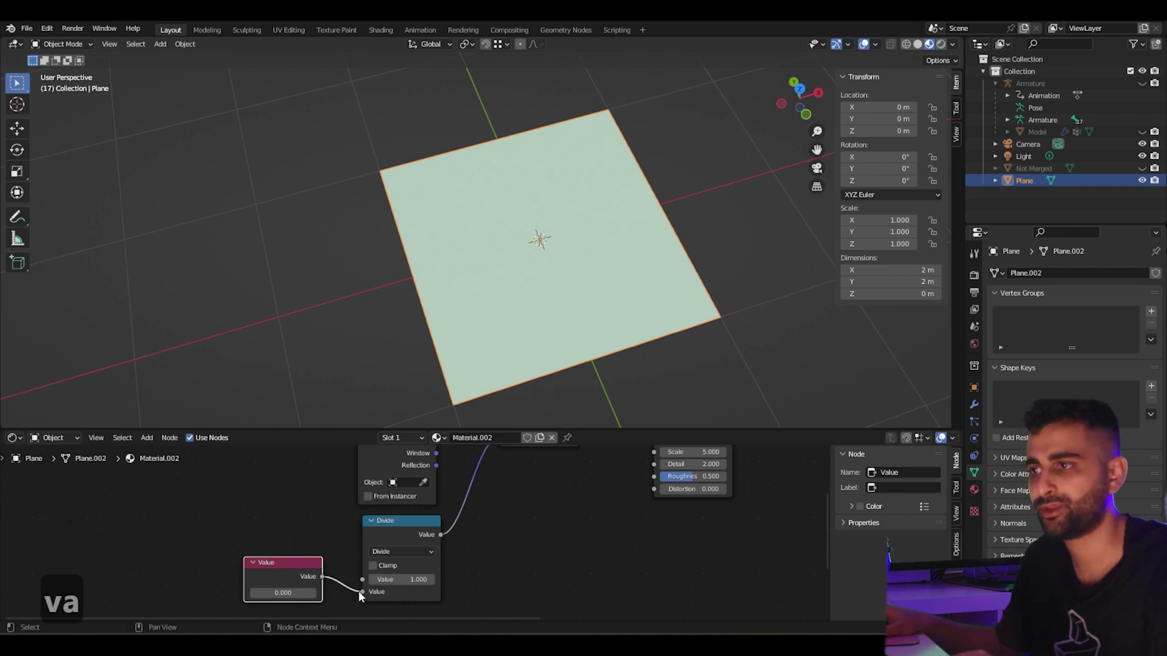
Test the pixelation with the Value node set to 1 and to 32
{"action": "left_click", "coordinate": [283, 593]}
{"action": "type", "text": "1"}
{"action": "key", "text": "Return"}
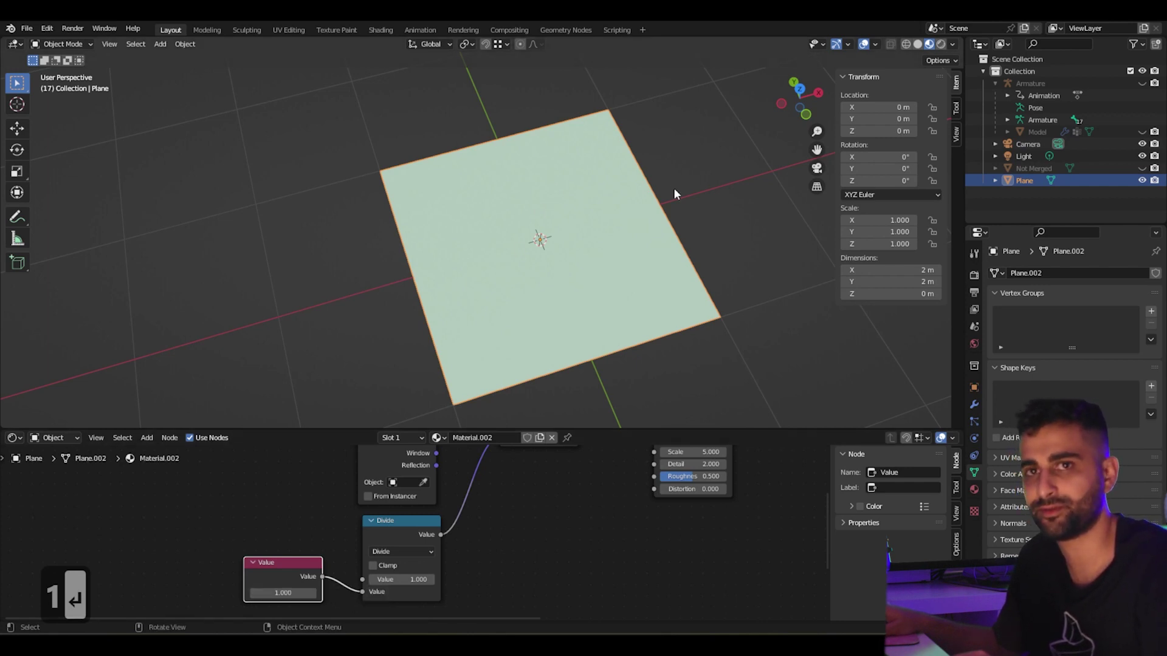
{"action": "left_click", "coordinate": [295, 594]}
{"action": "type", "text": "32"}
{"action": "key", "text": "Return"}
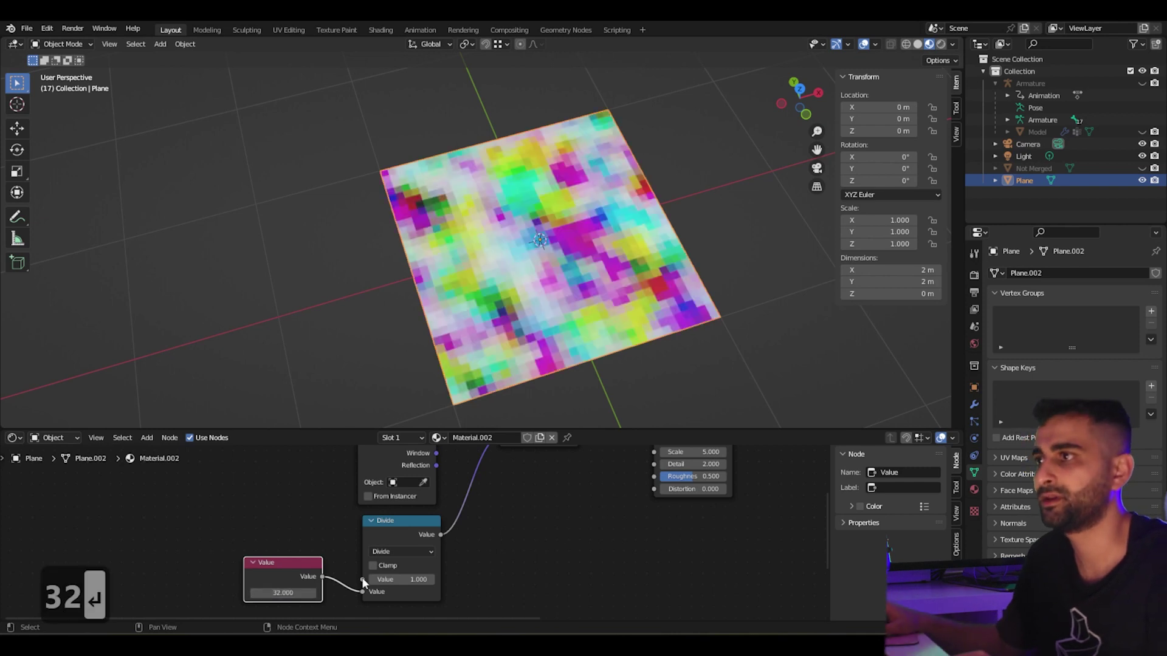
Set the Value node to 8
{"action": "left_click", "coordinate": [282, 593]}
{"action": "type", "text": "8"}
{"action": "key", "text": "Return"}
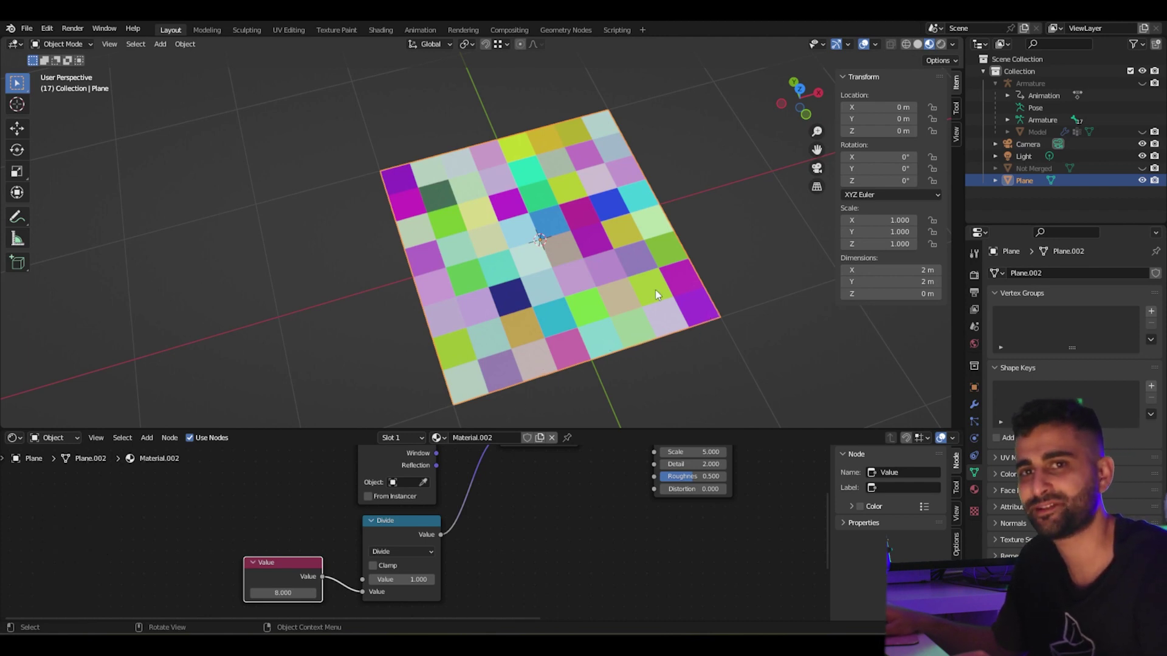
Preview stretching the plane along the X axis without keeping the change
{"action": "key", "text": "s"}
{"action": "key", "text": "x"}
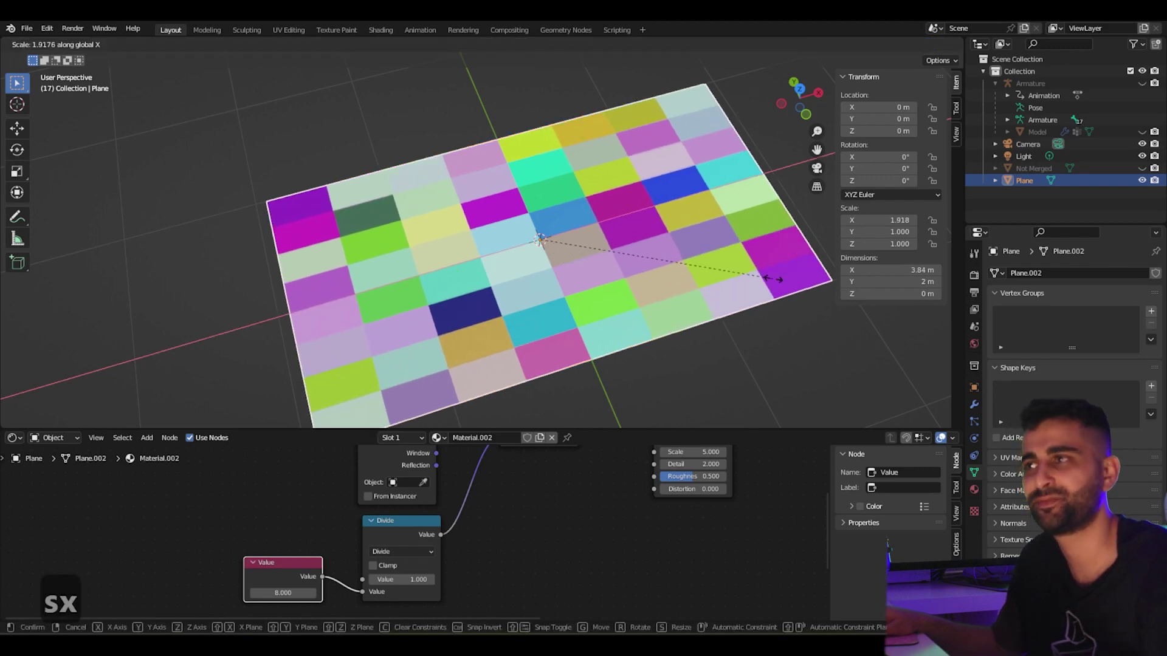
{"action": "key", "text": "Escape"}
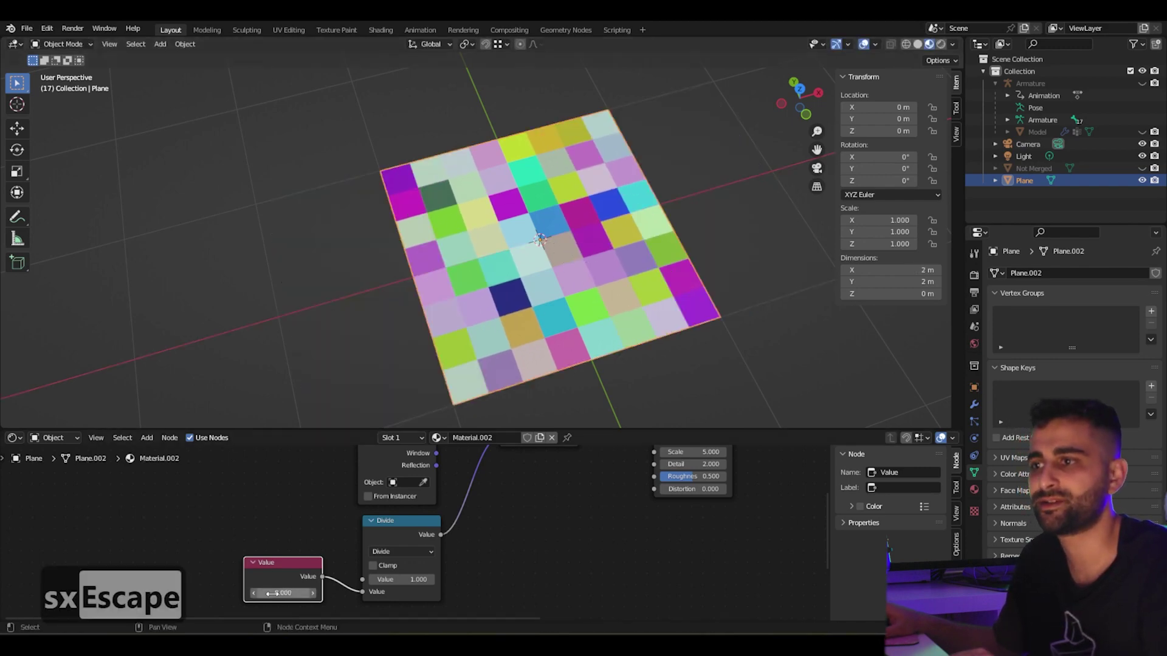
Raise the Value node's number slightly above 8 and copy the Value, Divide, Texture Coordinate, Snap and Noise Texture nodes
{"action": "mouse_move", "coordinate": [272, 593]}
{"action": "left_mouse_down"}
{"action": "mouse_move", "coordinate": [355, 593]}
{"action": "mouse_move", "coordinate": [292, 596]}
{"action": "left_mouse_up"}
{"action": "left_click", "coordinate": [540, 522]}
{"action": "scroll", "coordinate": [540, 523], "scroll_direction": "down", "scroll_amount": 6}
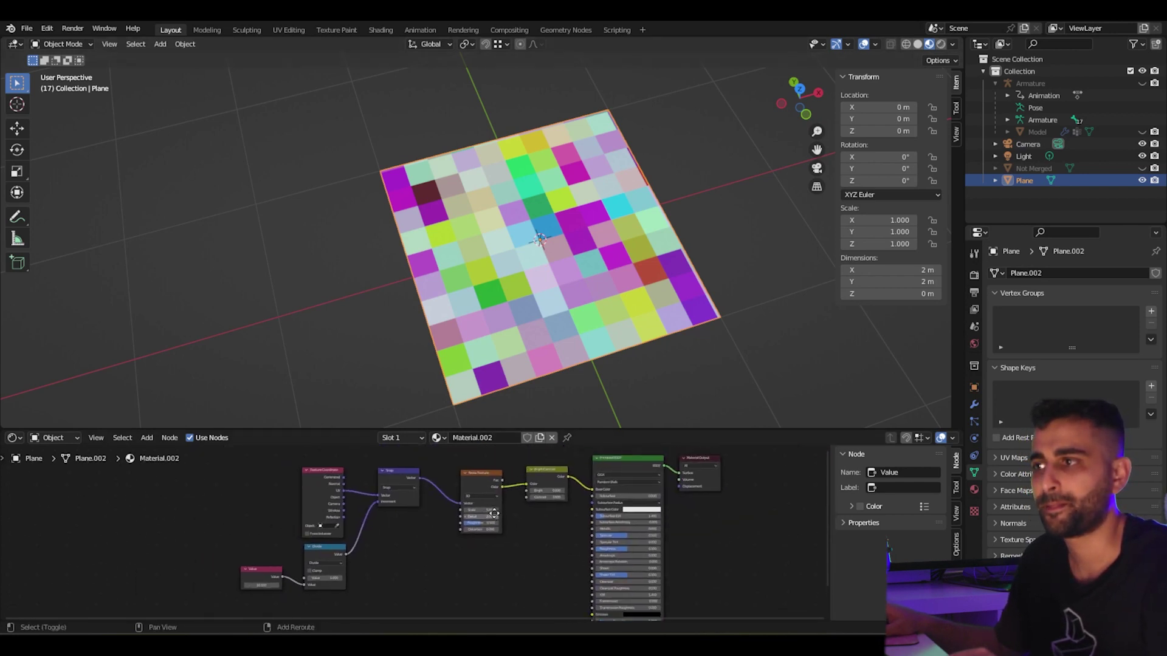
{"action": "left_click_drag", "start_coordinate": [176, 469], "coordinate": [477, 574]}
{"action": "key", "text": "ctrl+c"}
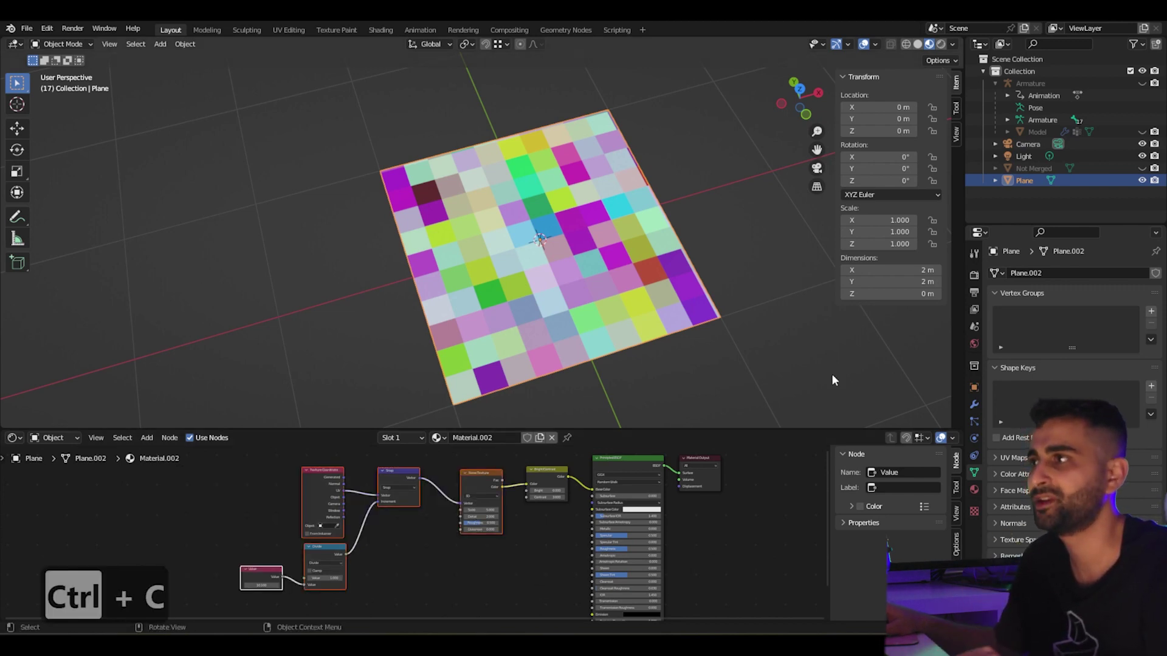
Deselect the plane and enable Scene World lighting in the viewport shading settings
{"action": "left_click", "coordinate": [751, 328]}
{"action": "mouse_move", "coordinate": [749, 323]}
{"action": "middle_mouse_down"}
{"action": "mouse_move", "coordinate": [733, 300]}
{"action": "mouse_move", "coordinate": [740, 246]}
{"action": "middle_mouse_up"}
{"action": "left_click", "coordinate": [951, 43]}
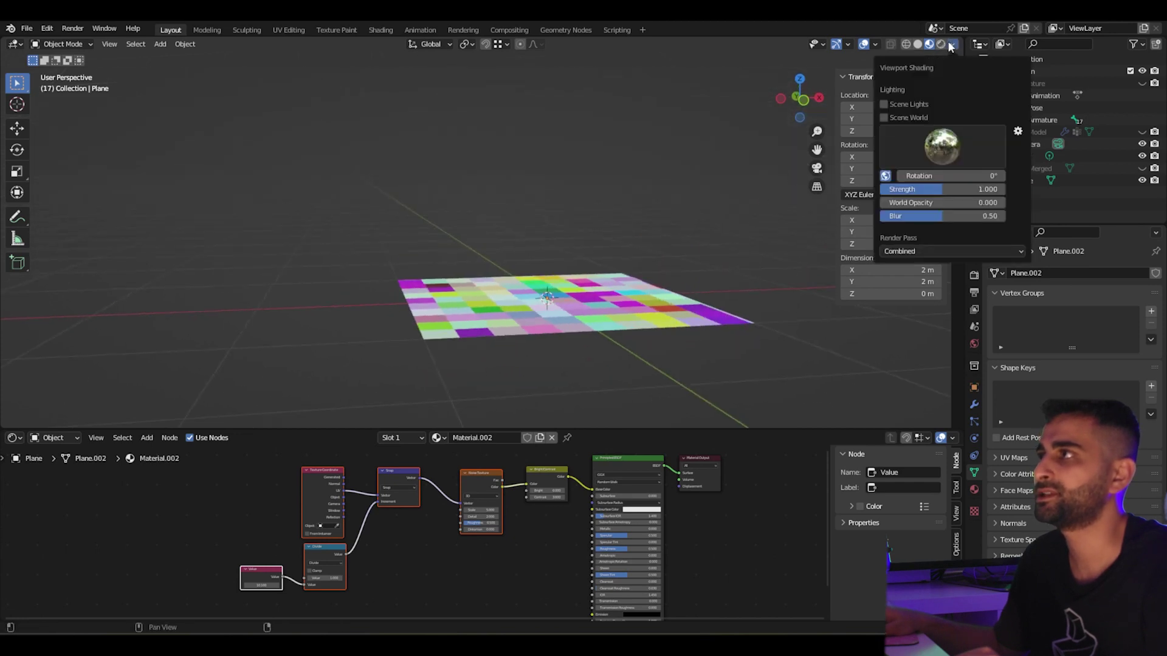
{"action": "left_click", "coordinate": [917, 116]}
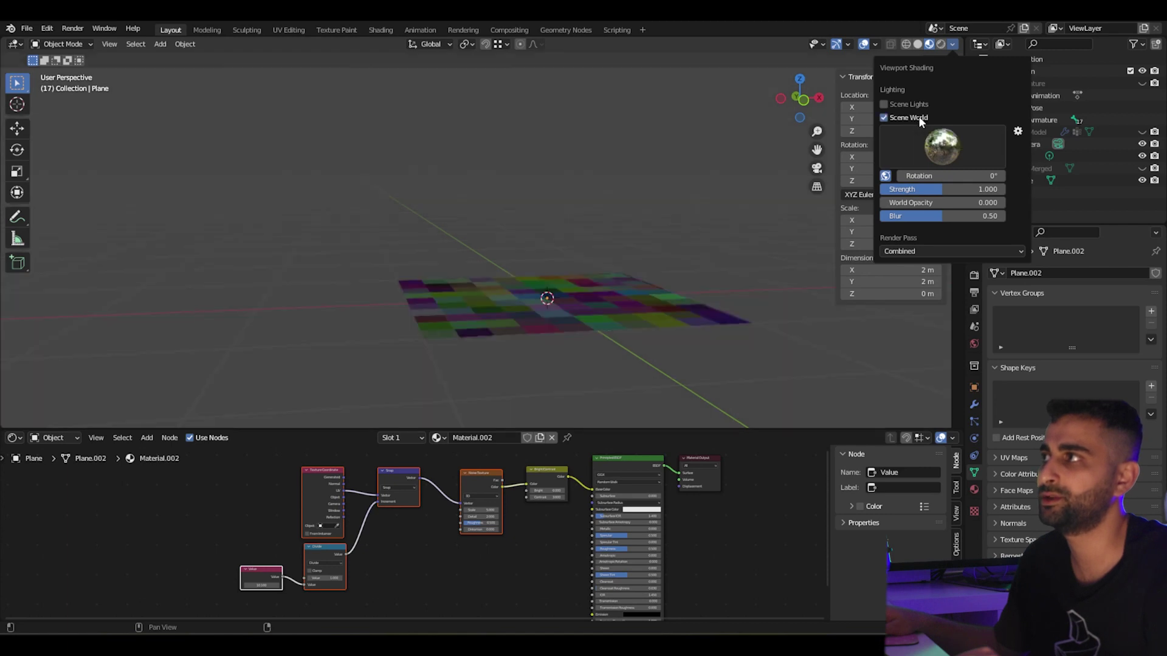
Switch the node editor to the World shader and paste the copied nodes before the Background node
{"action": "left_click", "coordinate": [50, 439]}
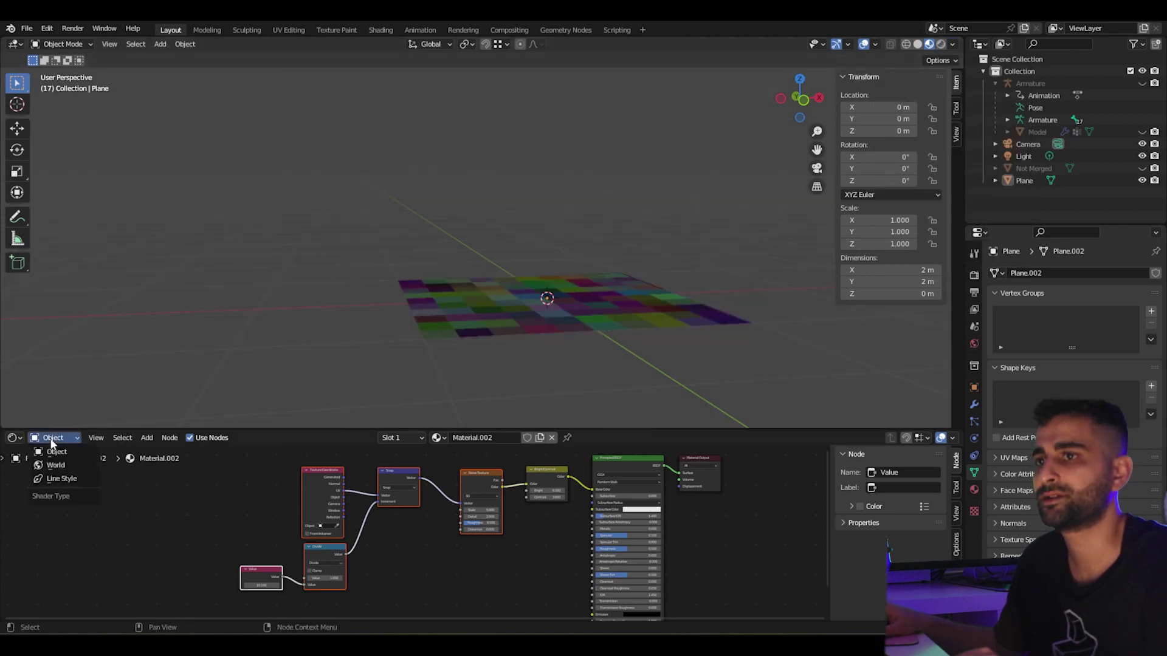
{"action": "left_click", "coordinate": [46, 469]}
{"action": "middle_click_drag", "start_coordinate": [556, 489], "coordinate": [489, 528]}
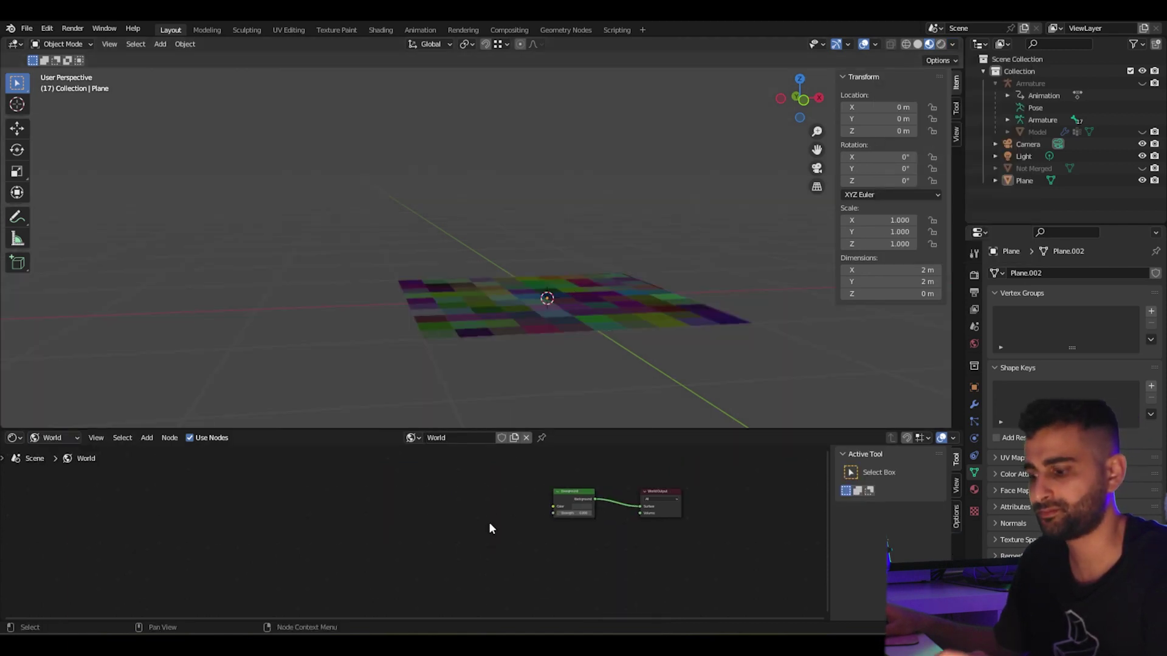
{"action": "key", "text": "ctrl+v"}
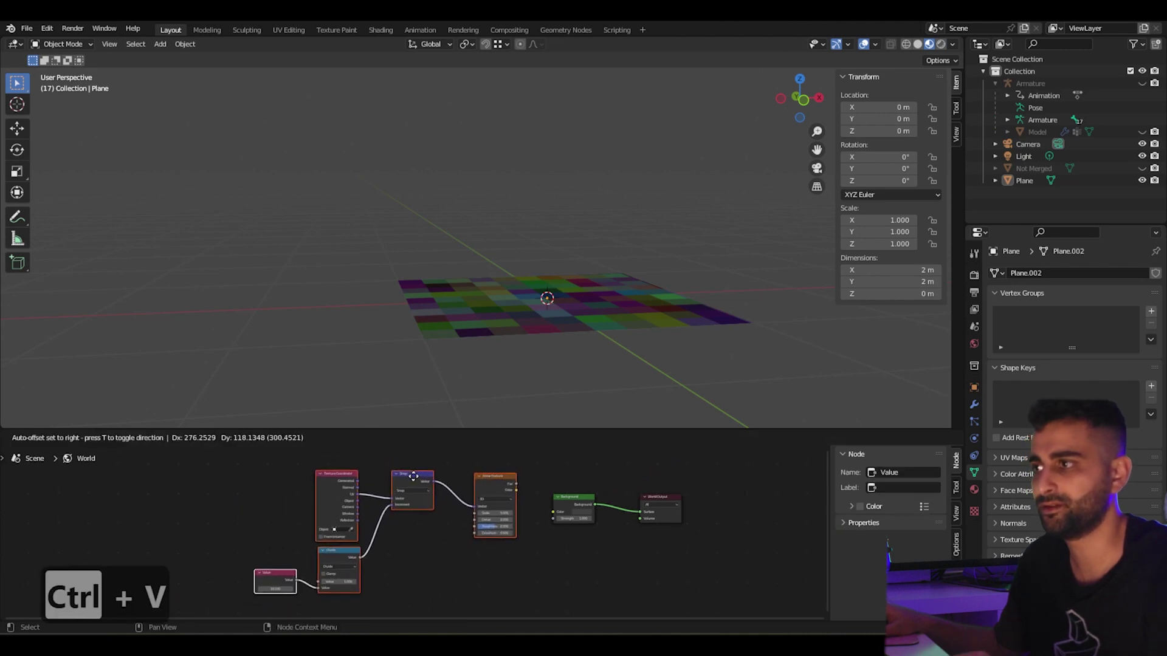
{"action": "left_click", "coordinate": [419, 480]}
Connect the Noise Texture's Fac output to the Background node's Color input
{"action": "scroll", "coordinate": [549, 533], "scroll_direction": "up", "scroll_amount": 2}
{"action": "scroll", "coordinate": [497, 506], "scroll_direction": "up", "scroll_amount": 3}
{"action": "left_click_drag", "start_coordinate": [470, 494], "coordinate": [454, 489]}
{"action": "left_click_drag", "start_coordinate": [539, 514], "coordinate": [610, 522]}
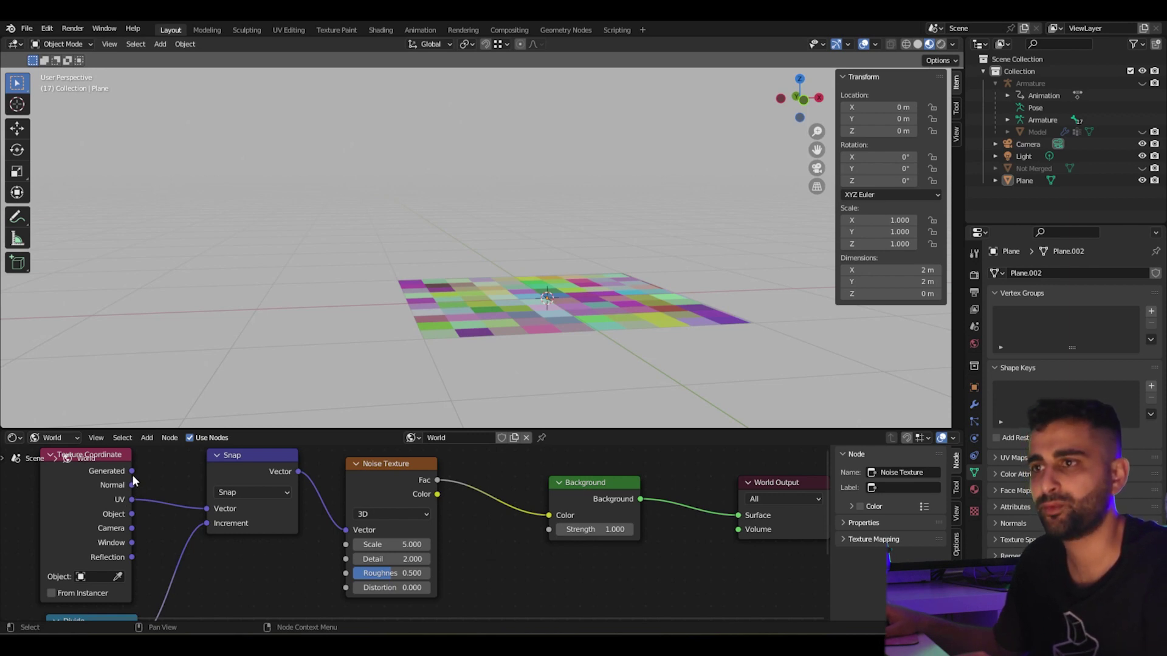
Replace the UV input of the Snap node's Vector with the Generated texture coordinates
{"action": "left_click_drag", "start_coordinate": [132, 471], "coordinate": [165, 483]}
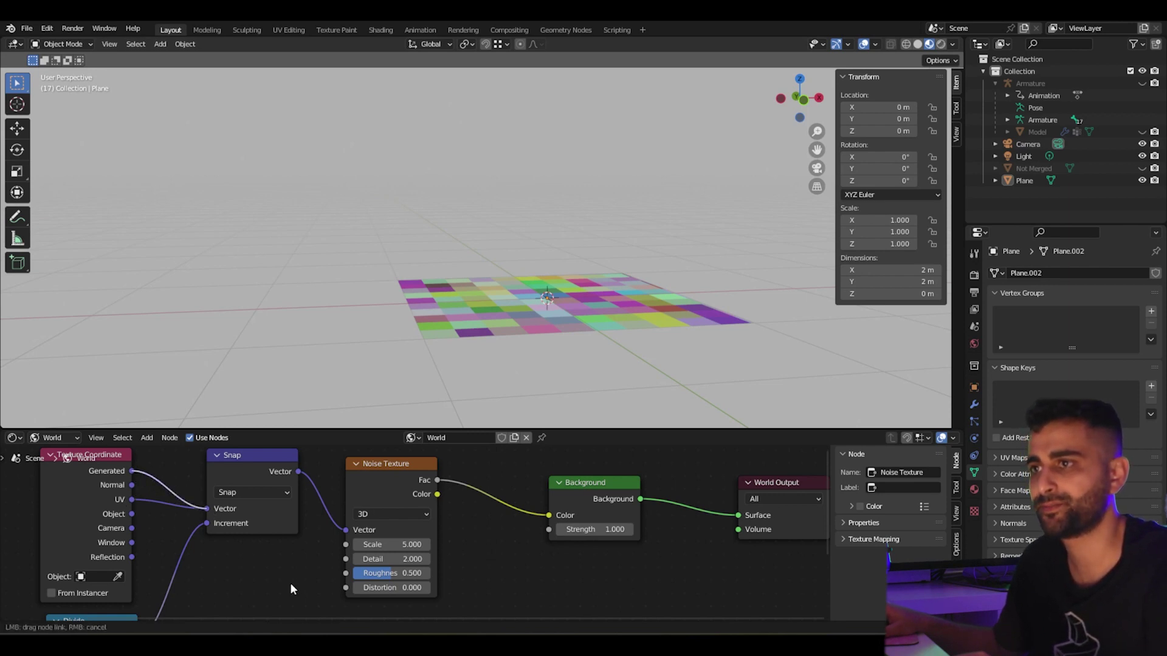
{"action": "left_click_drag", "start_coordinate": [290, 582], "coordinate": [289, 582]}
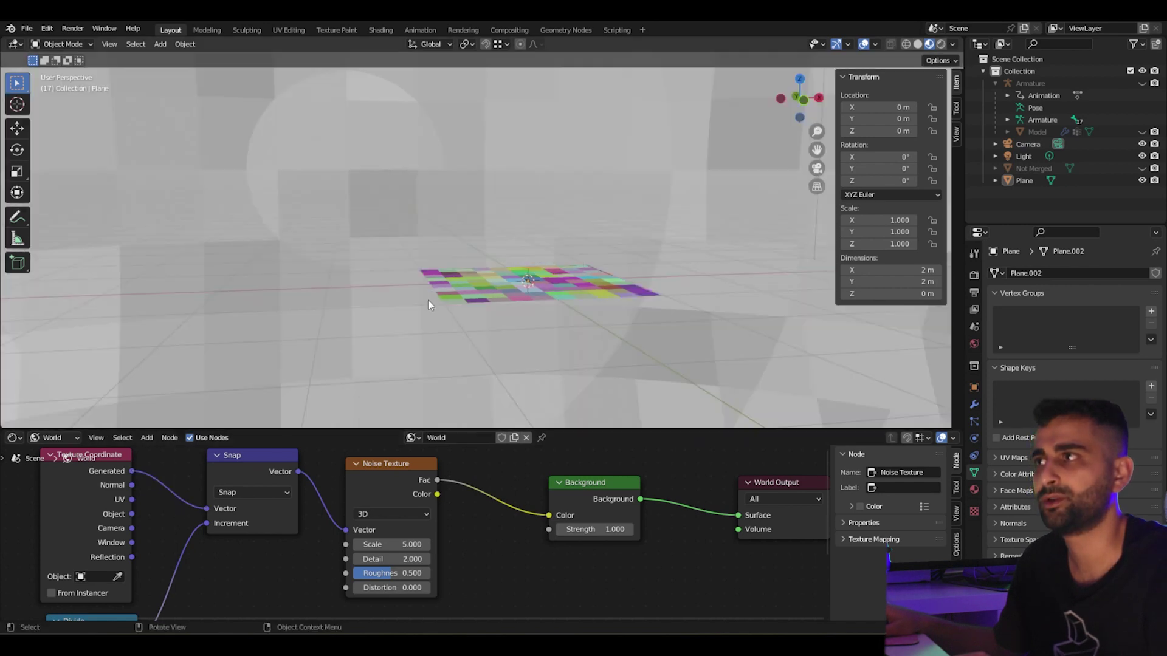
{"action": "middle_click_drag", "start_coordinate": [427, 304], "coordinate": [505, 346]}
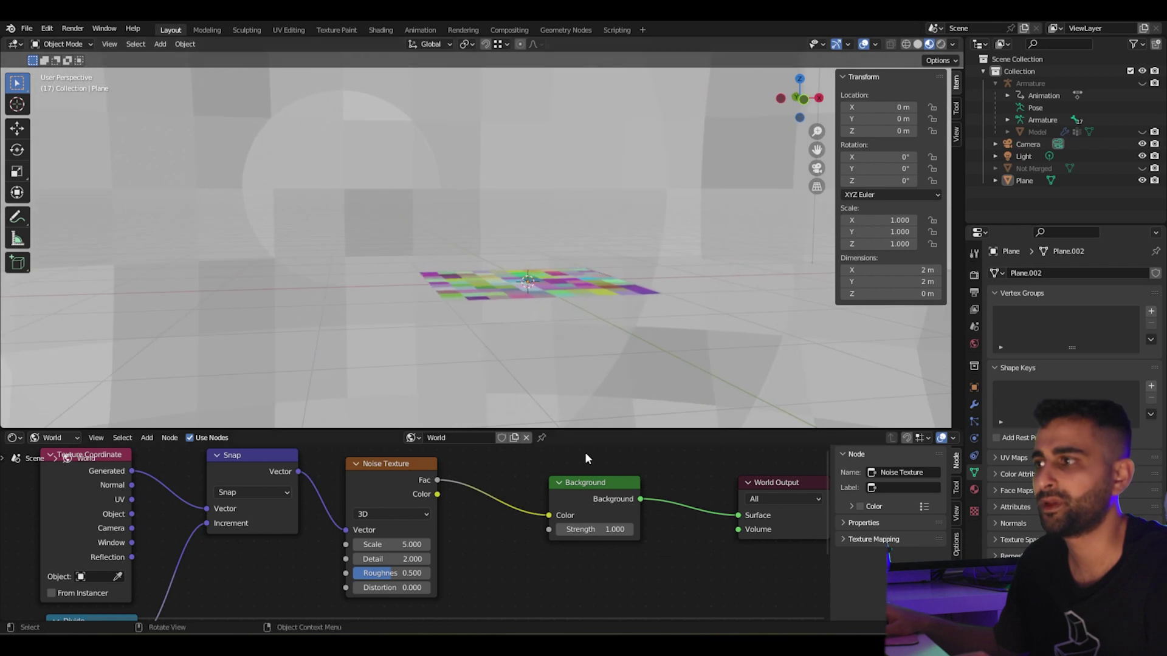
Insert a ColorRamp node between the Noise Texture and Background nodes and move its black stop to about 0.573
{"action": "left_click_drag", "start_coordinate": [581, 481], "coordinate": [617, 483]}
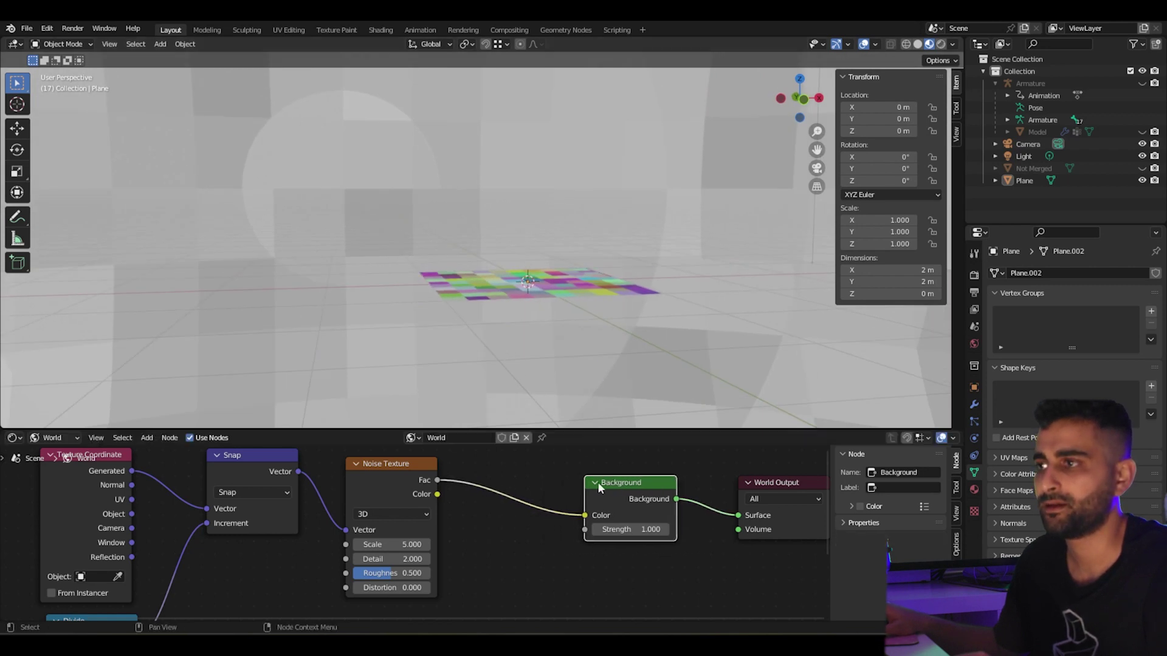
{"action": "key", "text": "shift+a"}
{"action": "left_click", "coordinate": [516, 478]}
{"action": "type", "text": "colo"}
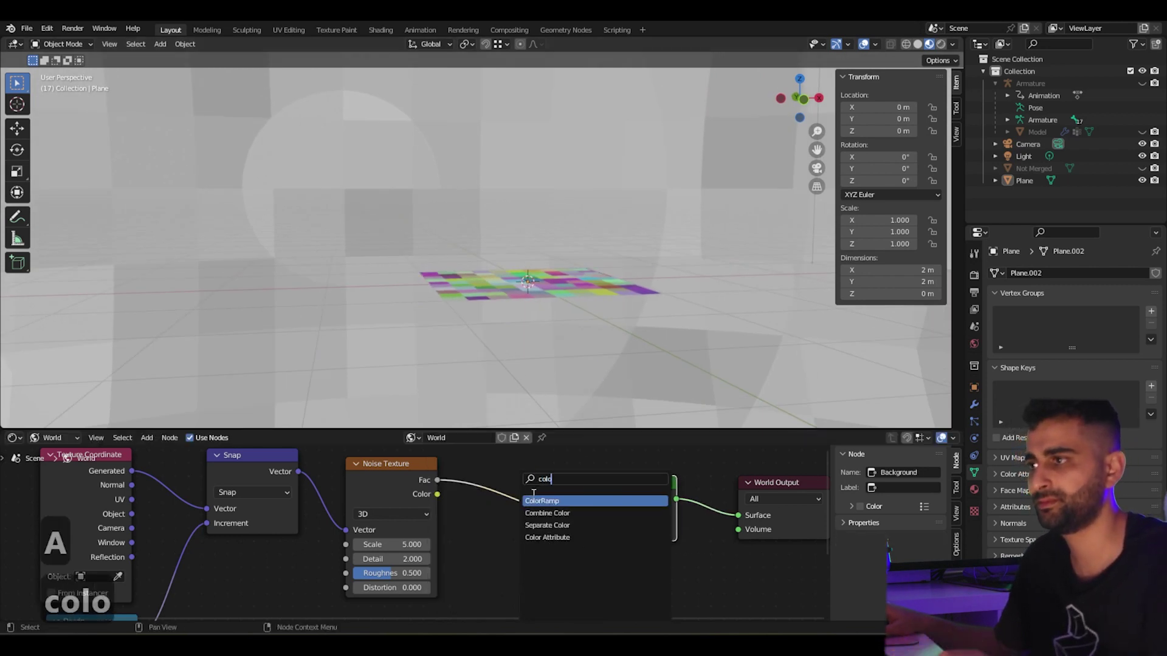
{"action": "key", "text": "Return"}
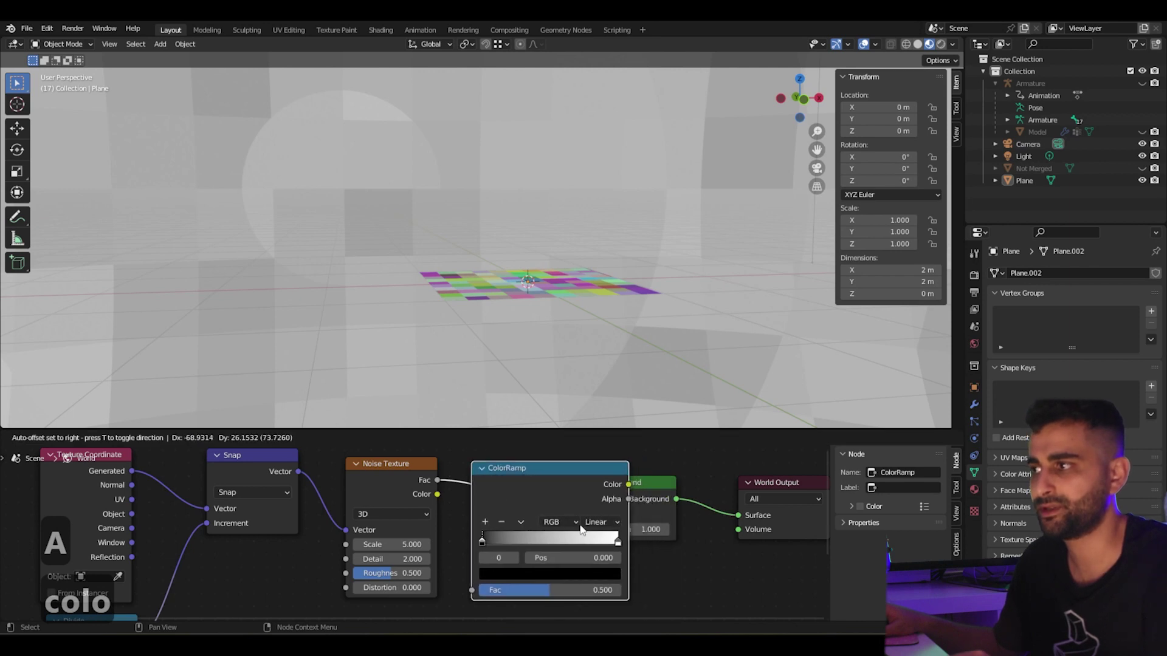
{"action": "left_click", "coordinate": [508, 494]}
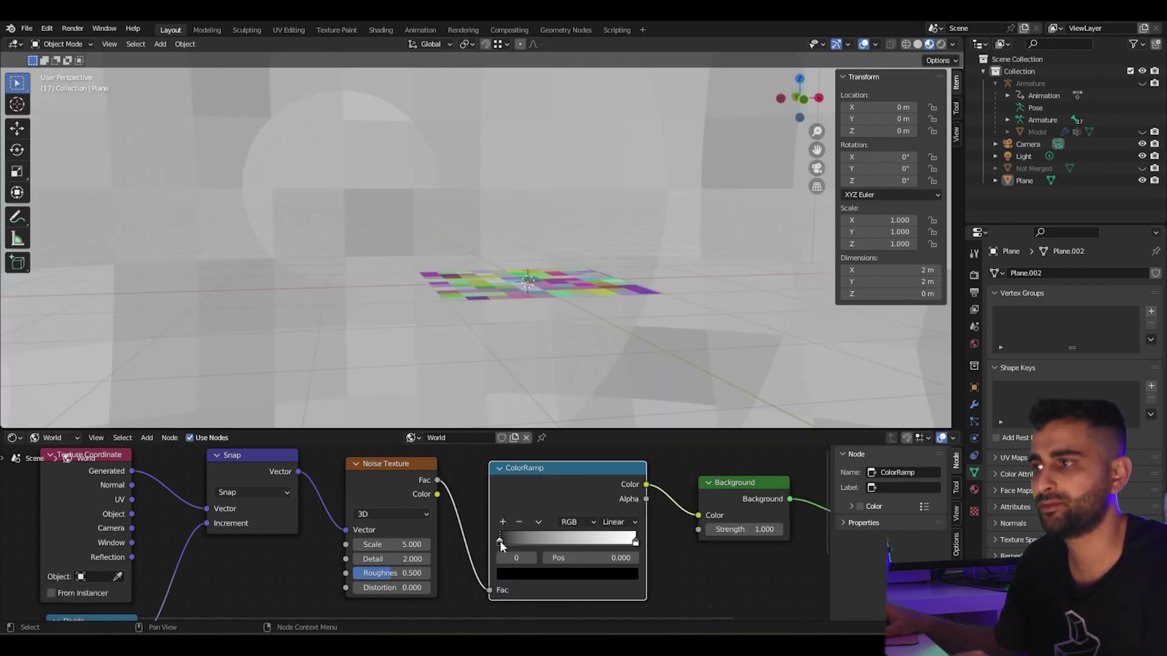
{"action": "left_click_drag", "start_coordinate": [500, 541], "coordinate": [581, 543]}
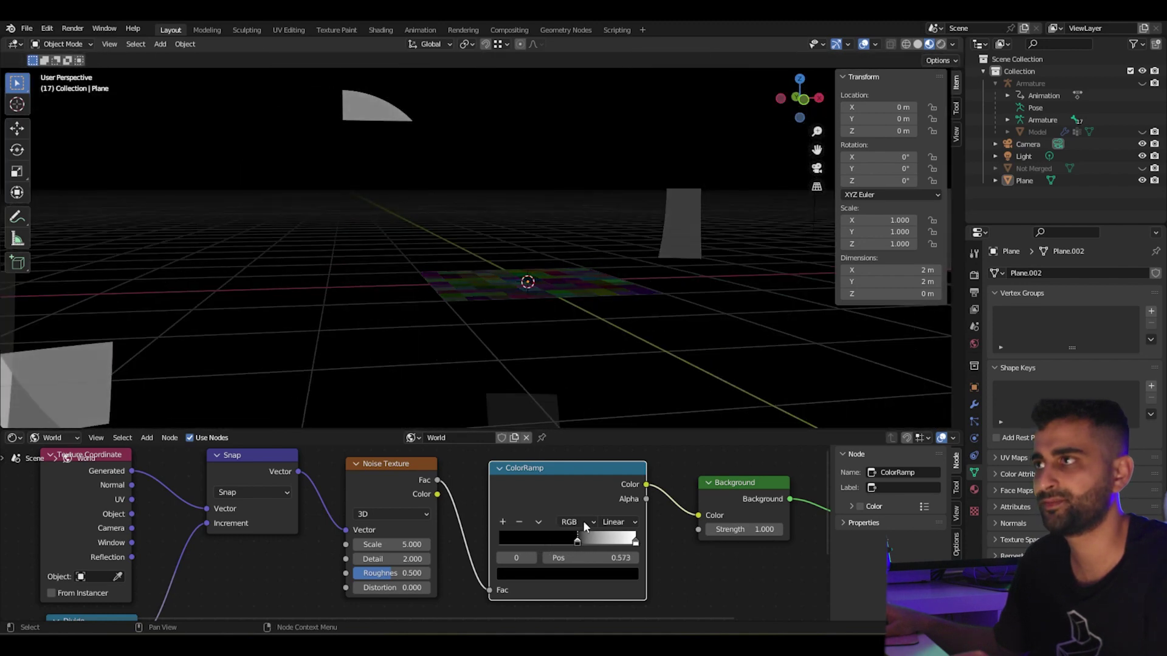
Raise the Value node feeding Divide to about 61.2 for smaller background pixels
{"action": "middle_click_drag", "start_coordinate": [517, 322], "coordinate": [483, 328]}
{"action": "scroll", "coordinate": [237, 558], "scroll_direction": "down", "scroll_amount": 1}
{"action": "middle_click_drag", "start_coordinate": [209, 559], "coordinate": [230, 498]}
{"action": "left_click_drag", "start_coordinate": [76, 586], "coordinate": [164, 587]}
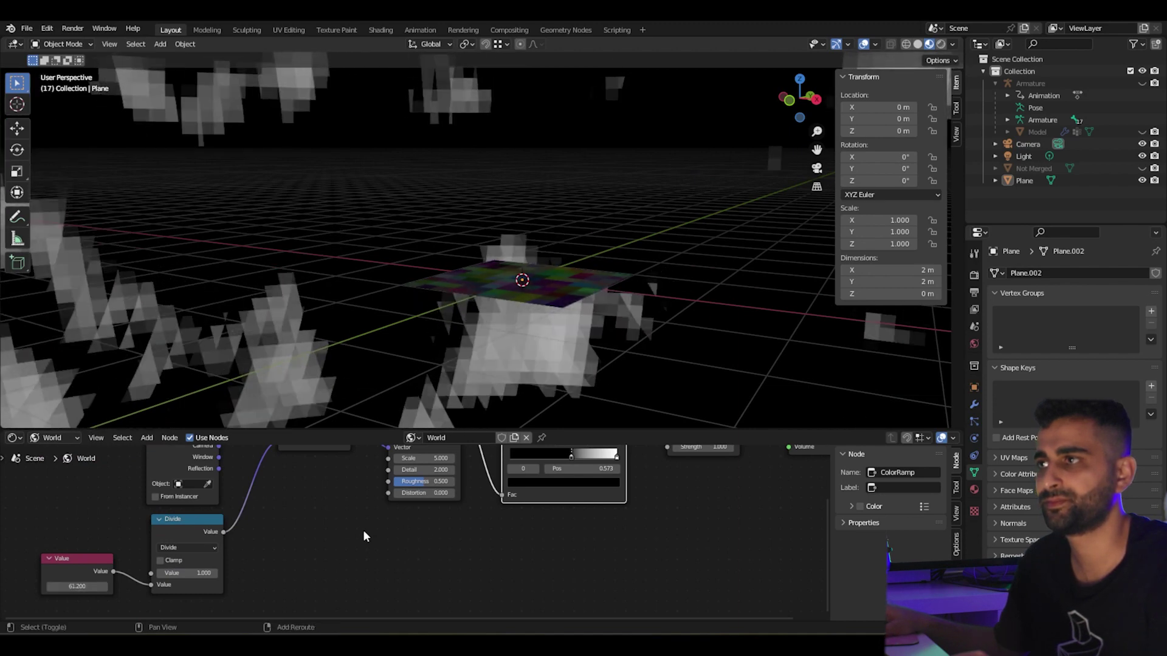
Increase the Noise Texture's Scale to about 34.9 and the Value node to about 67.6
{"action": "middle_click_drag", "start_coordinate": [359, 488], "coordinate": [316, 530]}
{"action": "left_click_drag", "start_coordinate": [381, 500], "coordinate": [461, 377]}
{"action": "middle_click_drag", "start_coordinate": [364, 522], "coordinate": [384, 505]}
{"action": "left_click_drag", "start_coordinate": [54, 609], "coordinate": [63, 609]}
Move the ColorRamp's black stop to about 0.714 to thin the background into scattered pixels
{"action": "left_click_drag", "start_coordinate": [549, 480], "coordinate": [565, 480]}
{"action": "middle_click_drag", "start_coordinate": [522, 286], "coordinate": [378, 295]}
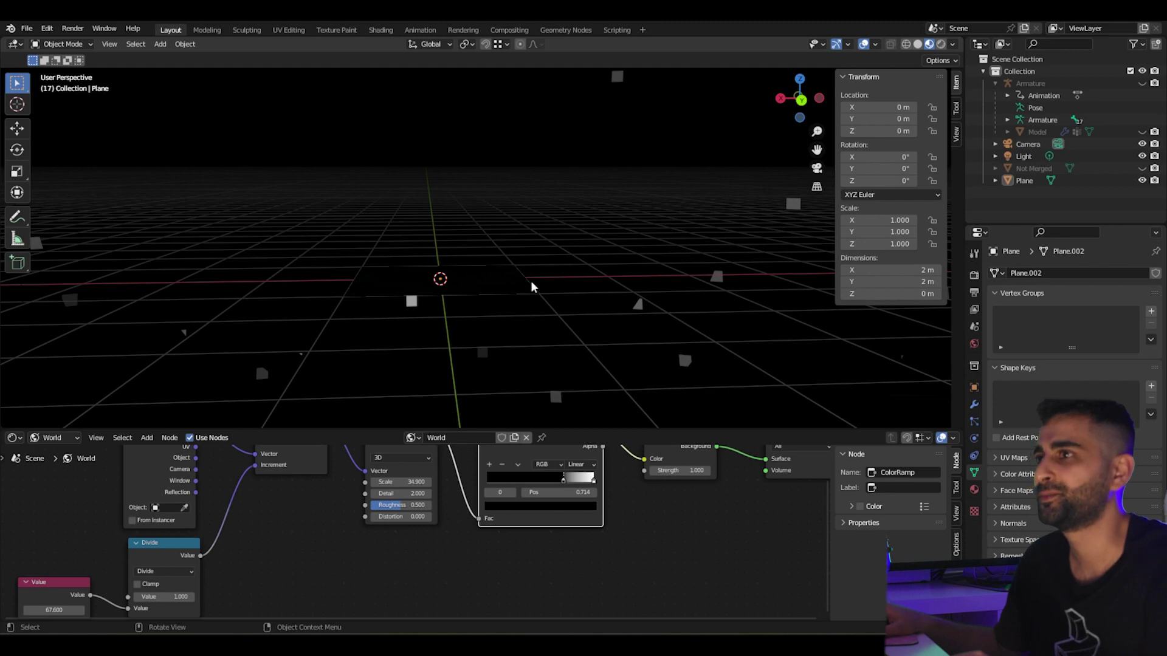
{"action": "middle_click_drag", "start_coordinate": [536, 284], "coordinate": [621, 305]}
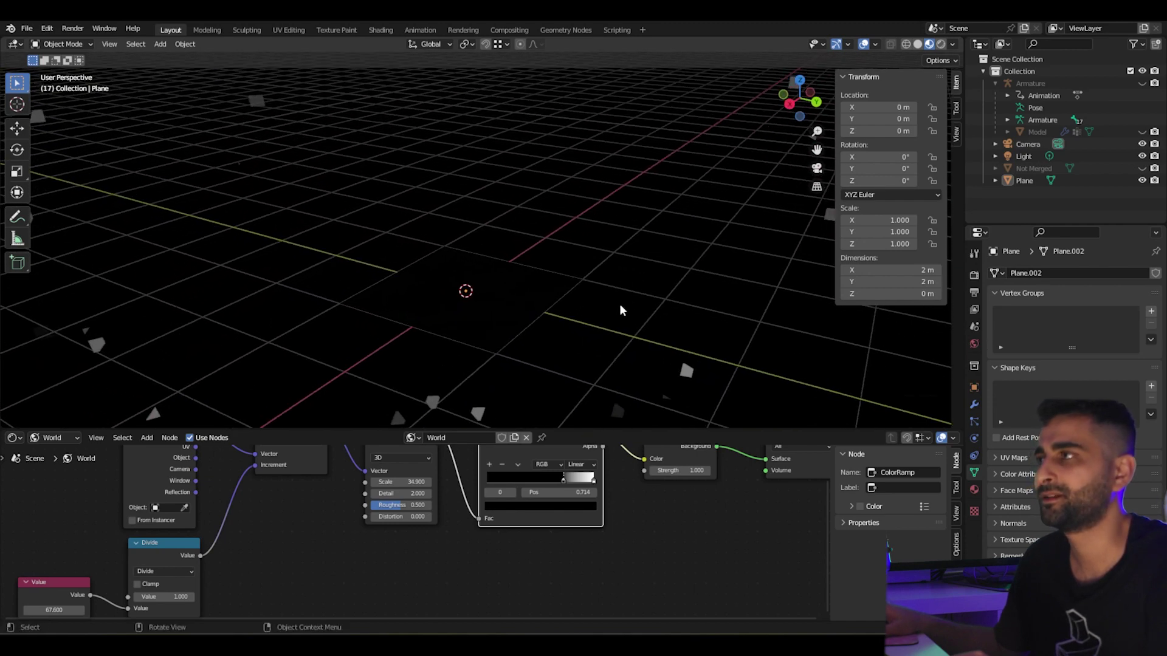
{"action": "left_click", "coordinate": [952, 56]}
{"action": "left_click", "coordinate": [931, 45]}
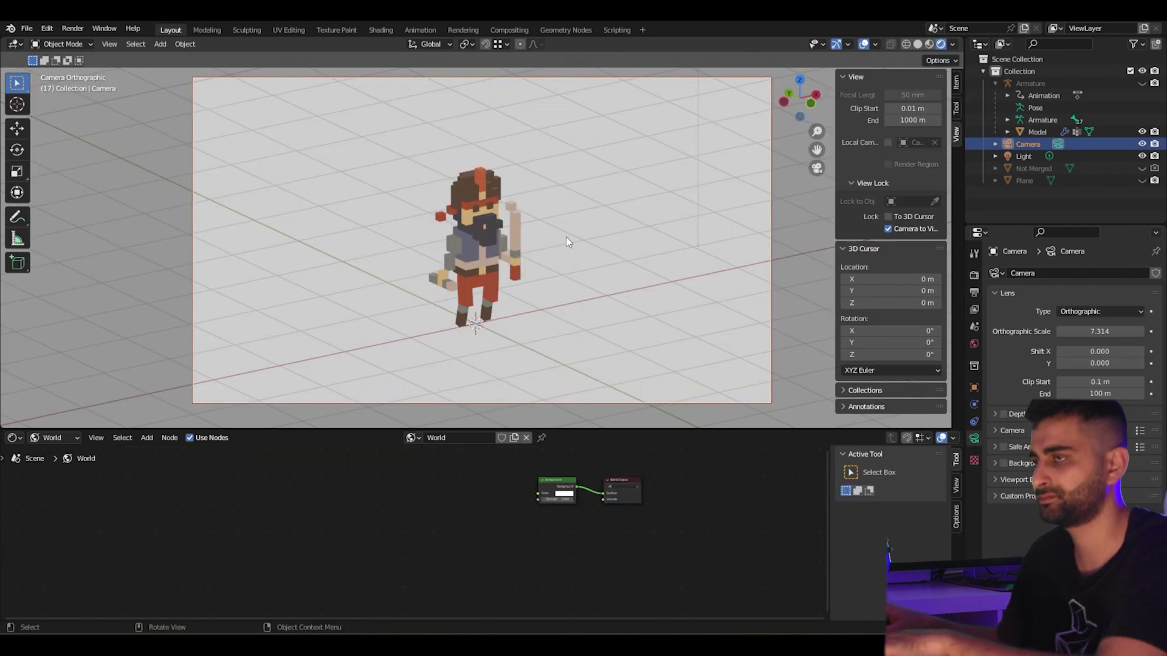
Render the character scene from the camera and close the render window
{"action": "key", "text": "F12"}
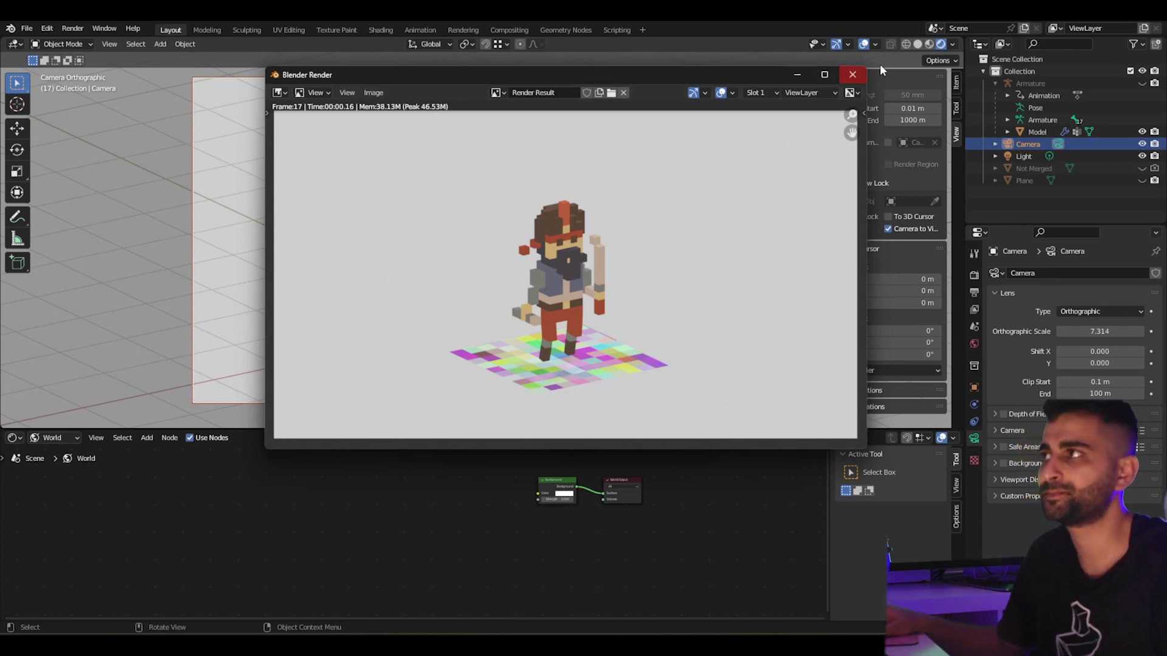
{"action": "left_click", "coordinate": [853, 74]}
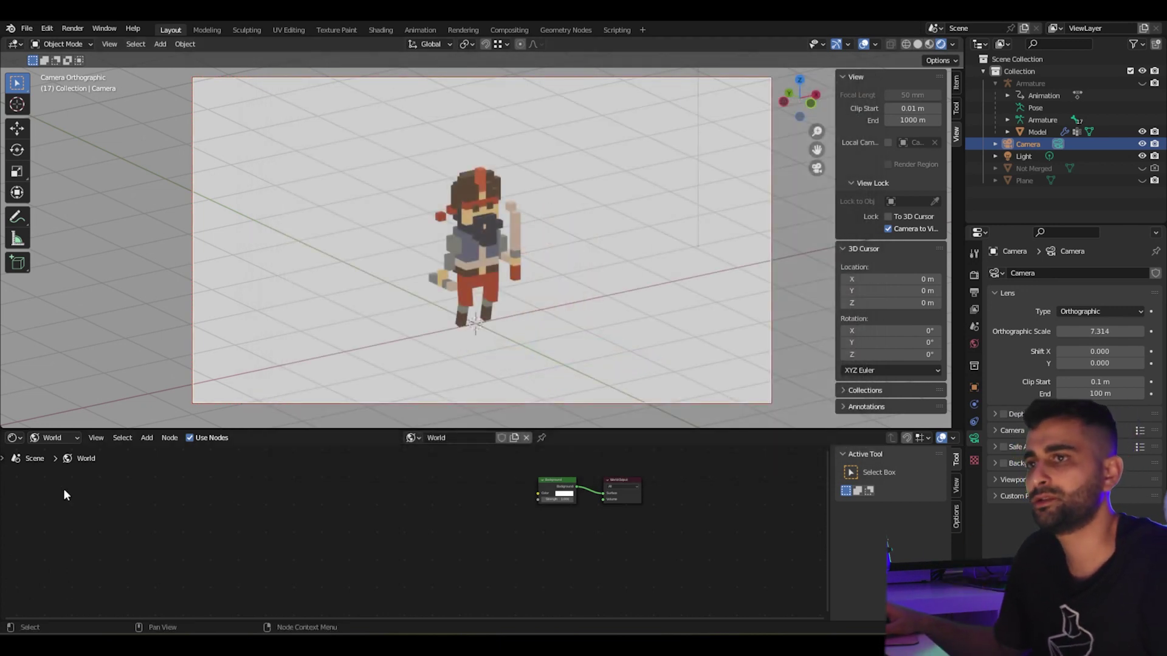
Switch the node editor to the Compositor with nodes enabled and leave space between the Render Layers and Composite nodes
{"action": "left_click", "coordinate": [18, 439]}
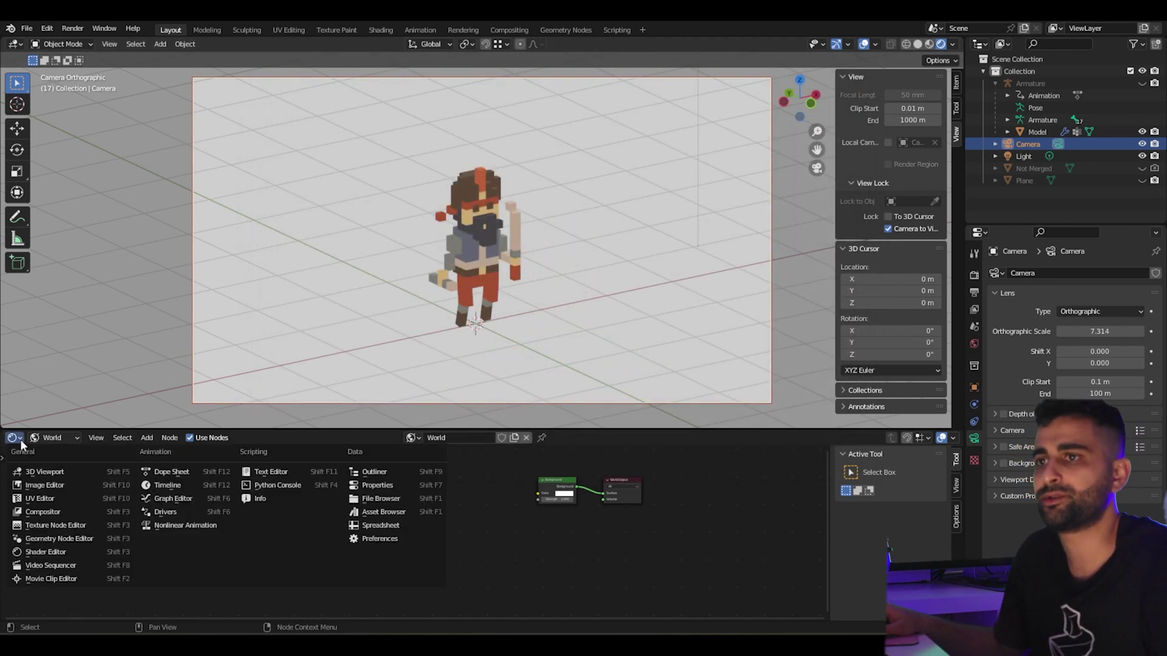
{"action": "left_click", "coordinate": [45, 511]}
{"action": "left_click", "coordinate": [156, 440]}
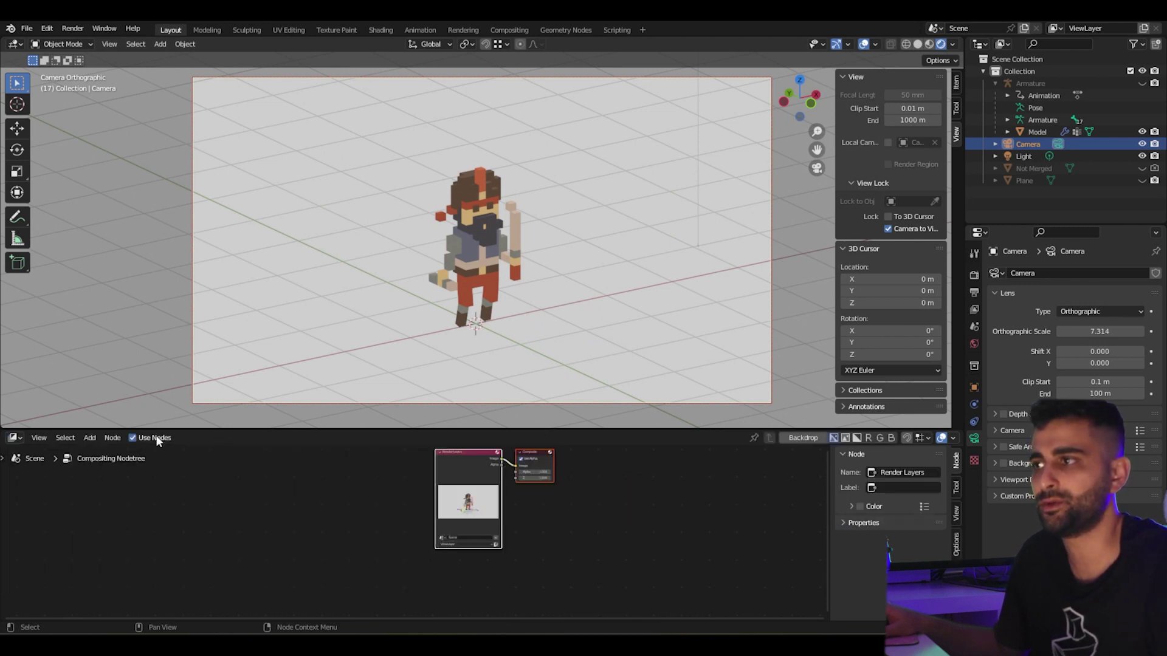
{"action": "scroll", "coordinate": [564, 500], "scroll_direction": "up", "scroll_amount": 2}
{"action": "scroll", "coordinate": [523, 571], "scroll_direction": "down", "scroll_amount": 3}
{"action": "left_click_drag", "start_coordinate": [712, 493], "coordinate": [711, 492]}
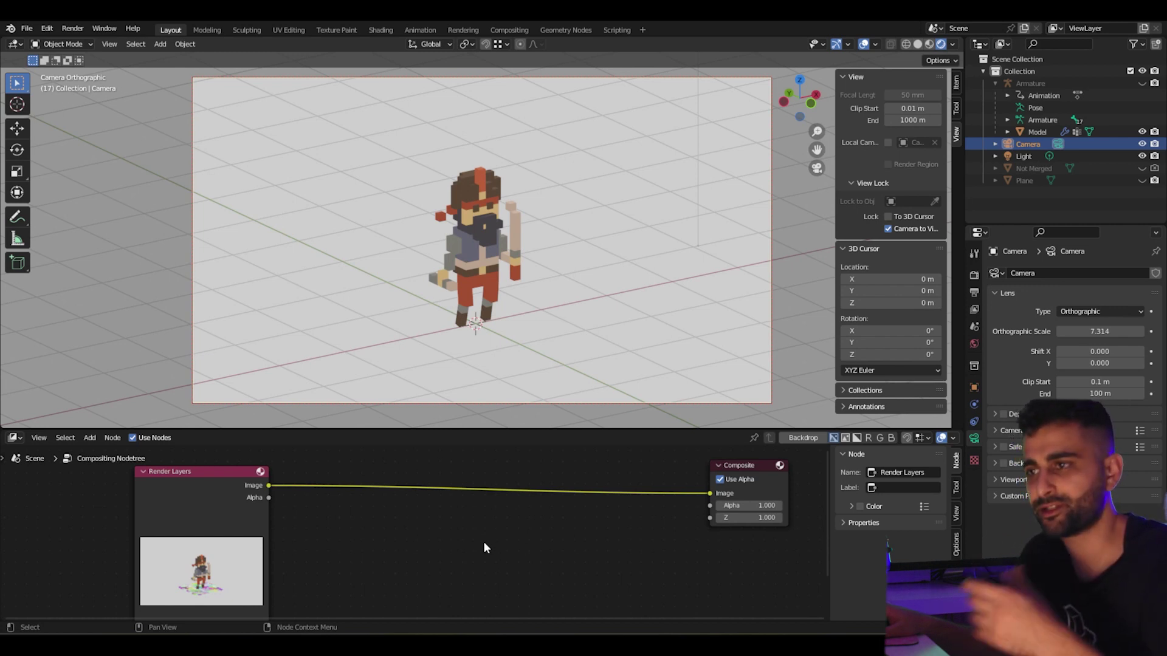
Add a Scale node just below the link between the Render Layers and Composite nodes
{"action": "key", "text": "shift+a"}
{"action": "left_click", "coordinate": [448, 492]}
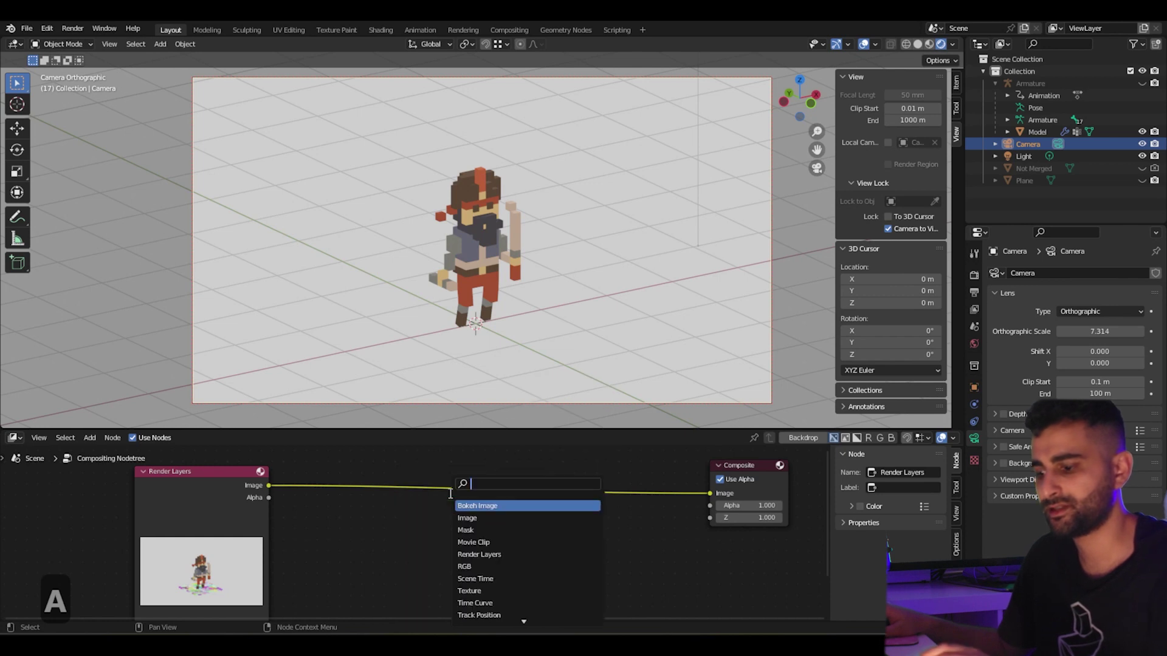
{"action": "type", "text": "sc"}
{"action": "left_click", "coordinate": [450, 503]}
{"action": "left_click", "coordinate": [373, 533]}
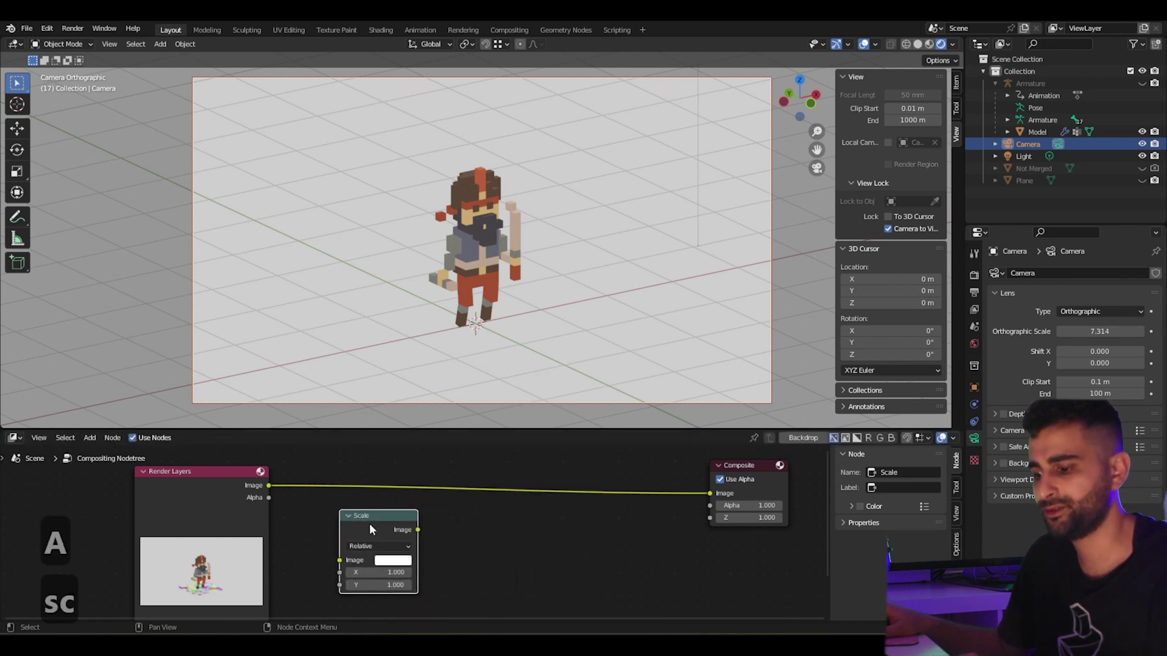
Duplicate the Scale node, place the copy nearer the Composite node, and enlarge the node editor's height
{"action": "key", "text": "shift+d"}
{"action": "left_click", "coordinate": [564, 521]}
{"action": "middle_click_drag", "start_coordinate": [439, 562], "coordinate": [457, 494]}
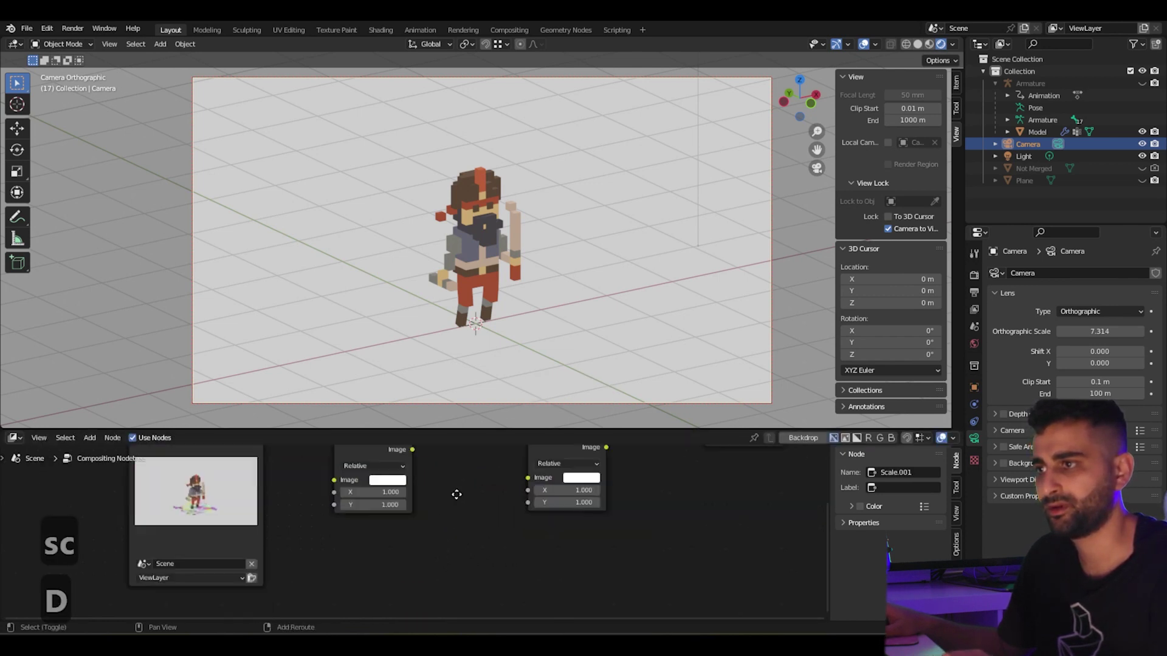
{"action": "left_click_drag", "start_coordinate": [456, 430], "coordinate": [456, 339]}
Add a Math node directly below the first Scale node
{"action": "key", "text": "a"}
{"action": "key", "text": "shift+a"}
{"action": "left_click", "coordinate": [469, 491]}
{"action": "type", "text": "math"}
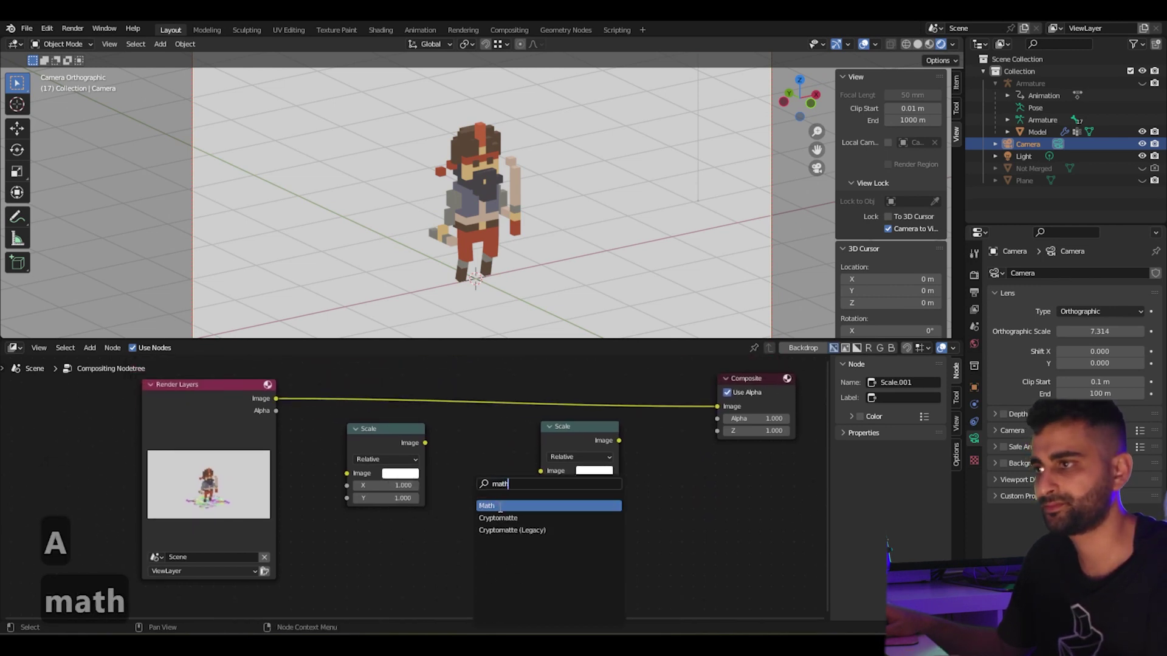
{"action": "left_click", "coordinate": [499, 506]}
{"action": "left_click", "coordinate": [369, 538]}
Set the Math node's operation to Divide with a first value of 1
{"action": "middle_click_drag", "start_coordinate": [399, 559], "coordinate": [414, 545]}
{"action": "left_click", "coordinate": [413, 544]}
{"action": "left_click", "coordinate": [379, 449]}
{"action": "left_click_drag", "start_coordinate": [395, 520], "coordinate": [401, 514]}
{"action": "double_click", "coordinate": [395, 567]}
{"action": "key", "text": "Delete"}
{"action": "type", "text": "1"}
{"action": "key", "text": "Return"}
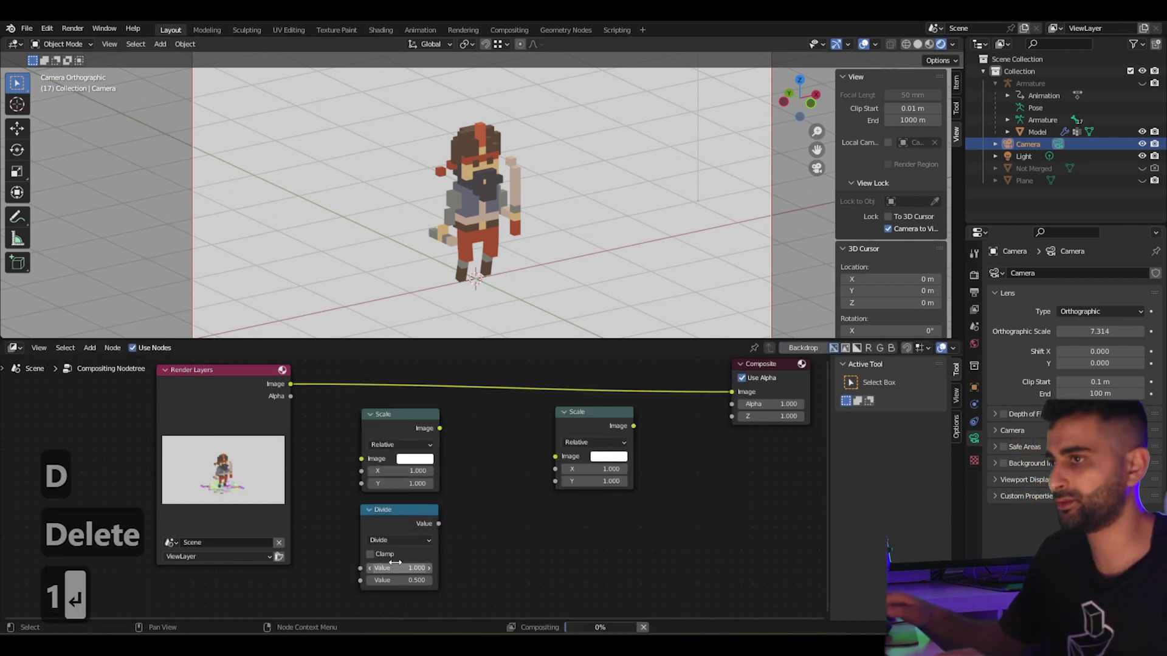
Add a Value node near the Divide node and set it to 8
{"action": "key", "text": "shift+a"}
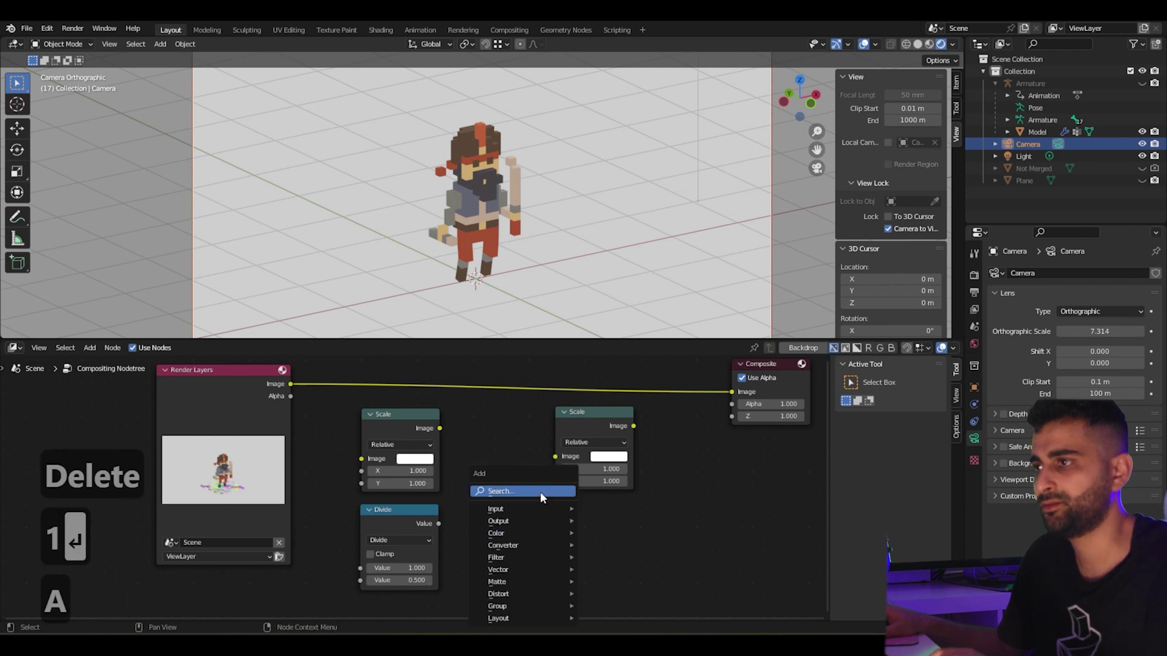
{"action": "left_click", "coordinate": [539, 491]}
{"action": "type", "text": "va"}
{"action": "left_click", "coordinate": [562, 505]}
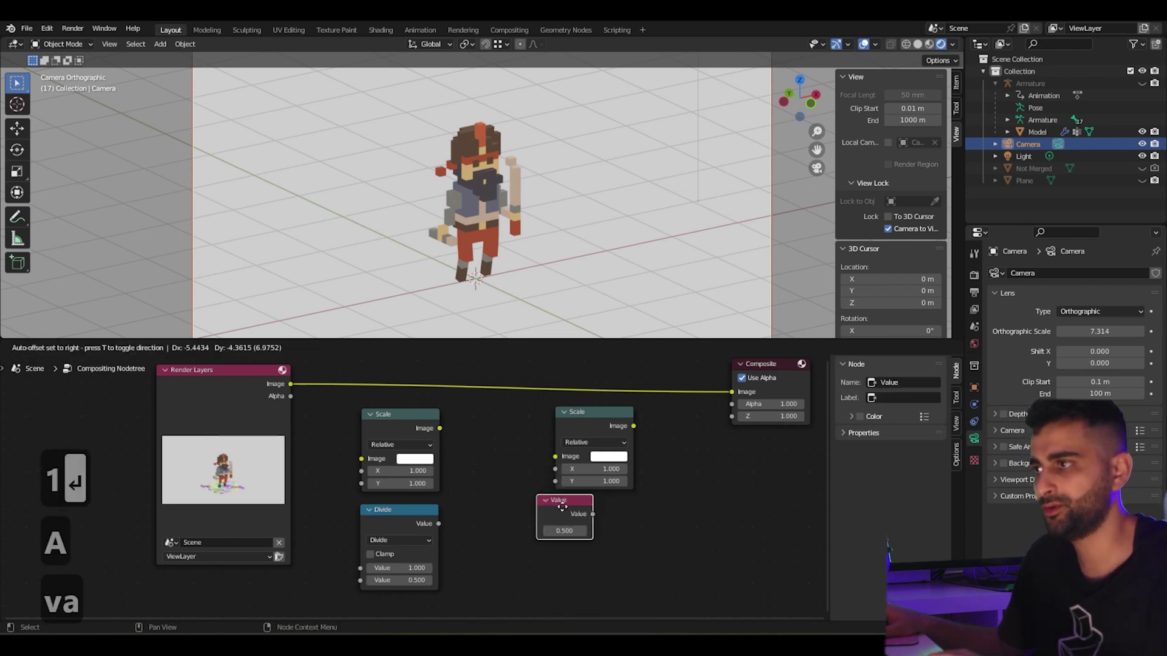
{"action": "left_click", "coordinate": [486, 552]}
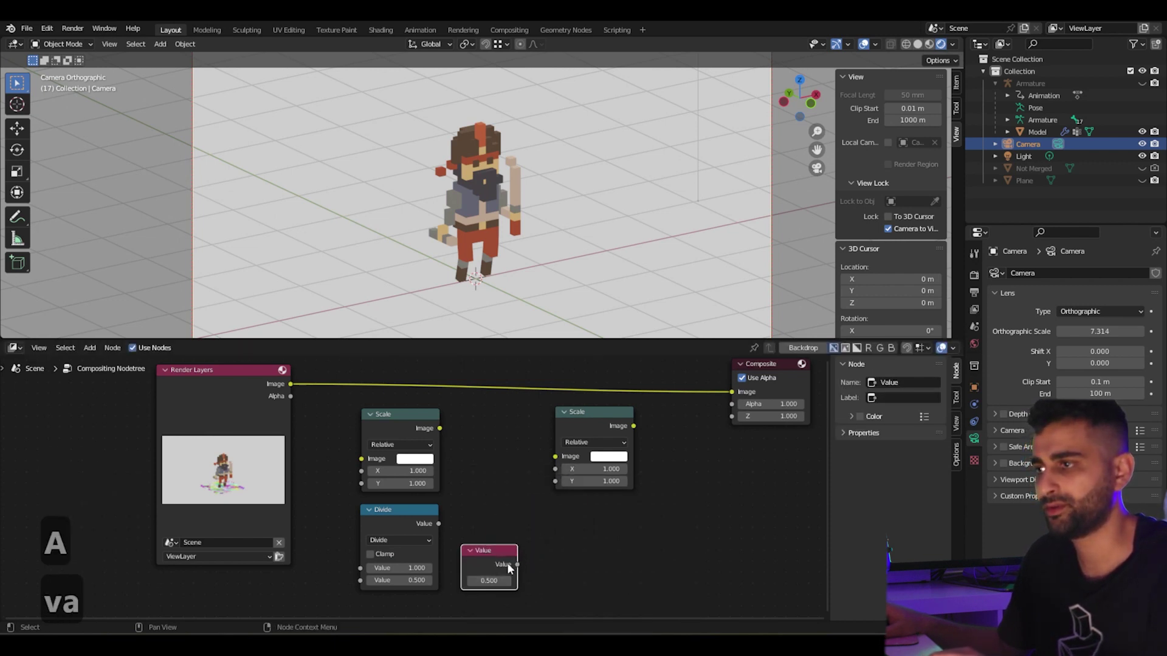
{"action": "scroll", "coordinate": [544, 544], "scroll_direction": "down", "scroll_amount": 1, "text": "shift"}
{"action": "left_click_drag", "start_coordinate": [487, 511], "coordinate": [512, 571]}
{"action": "left_click", "coordinate": [486, 596]}
{"action": "type", "text": "8"}
{"action": "key", "text": "Return"}
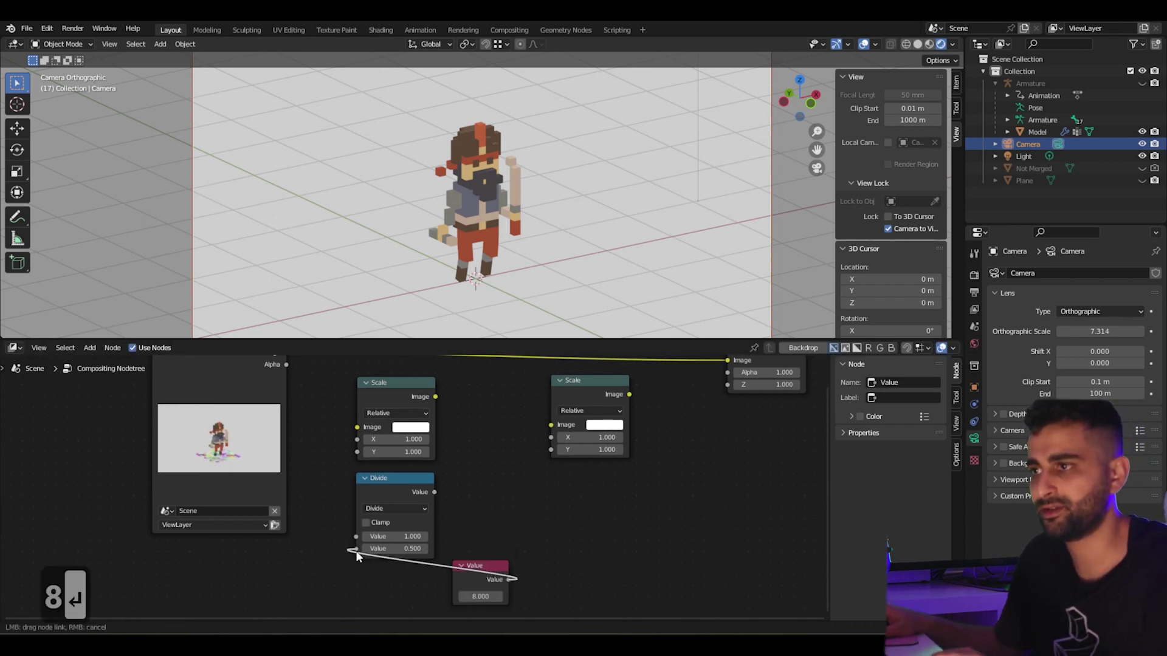
Connect the Value node to Divide's second value, and Divide's output to the first Scale node's X and Y
{"action": "left_click_drag", "start_coordinate": [356, 553], "coordinate": [356, 550]}
{"action": "scroll", "coordinate": [460, 503], "scroll_direction": "up", "scroll_amount": 1, "text": "shift"}
{"action": "left_click_drag", "start_coordinate": [442, 516], "coordinate": [365, 464]}
{"action": "left_click_drag", "start_coordinate": [440, 516], "coordinate": [365, 476]}
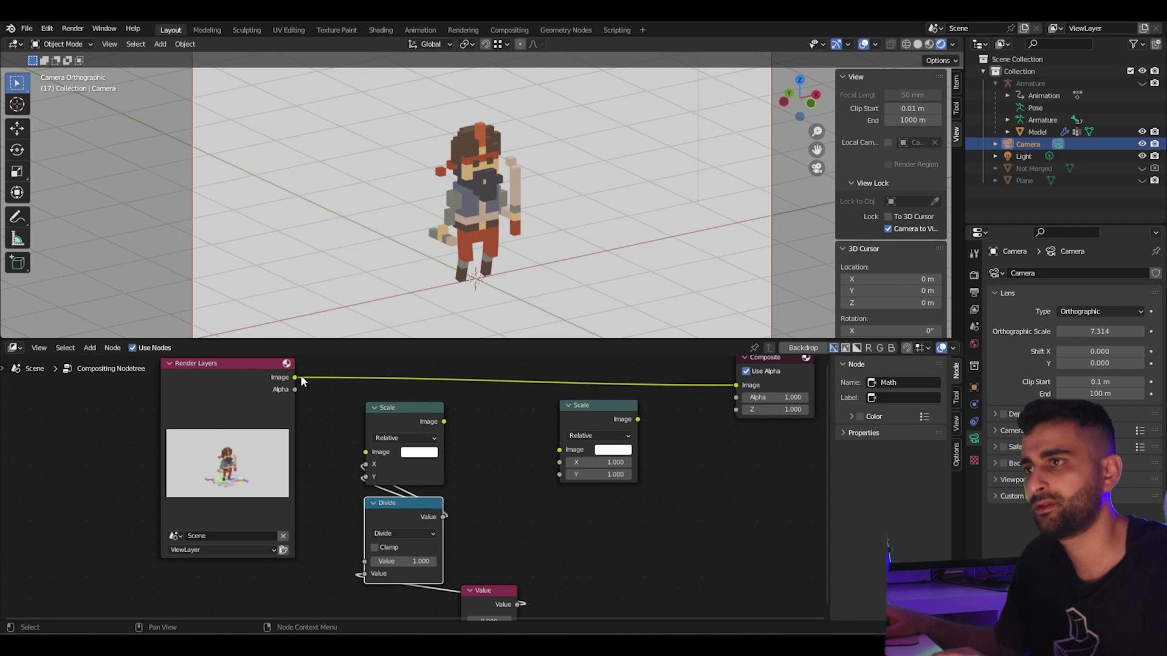
Connect the Render Layers image to the first Scale node and that node's image output to the second Scale node
{"action": "left_click_drag", "start_coordinate": [296, 378], "coordinate": [365, 453]}
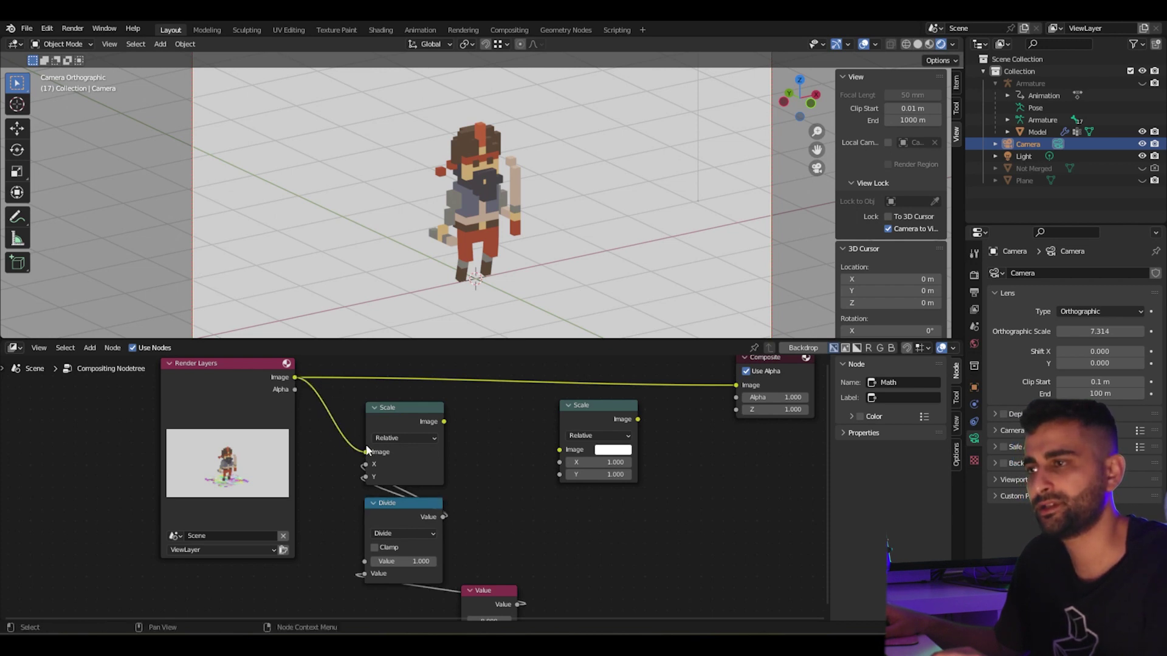
{"action": "left_click_drag", "start_coordinate": [444, 422], "coordinate": [552, 448]}
{"action": "scroll", "coordinate": [502, 541], "scroll_direction": "down", "scroll_amount": 2}
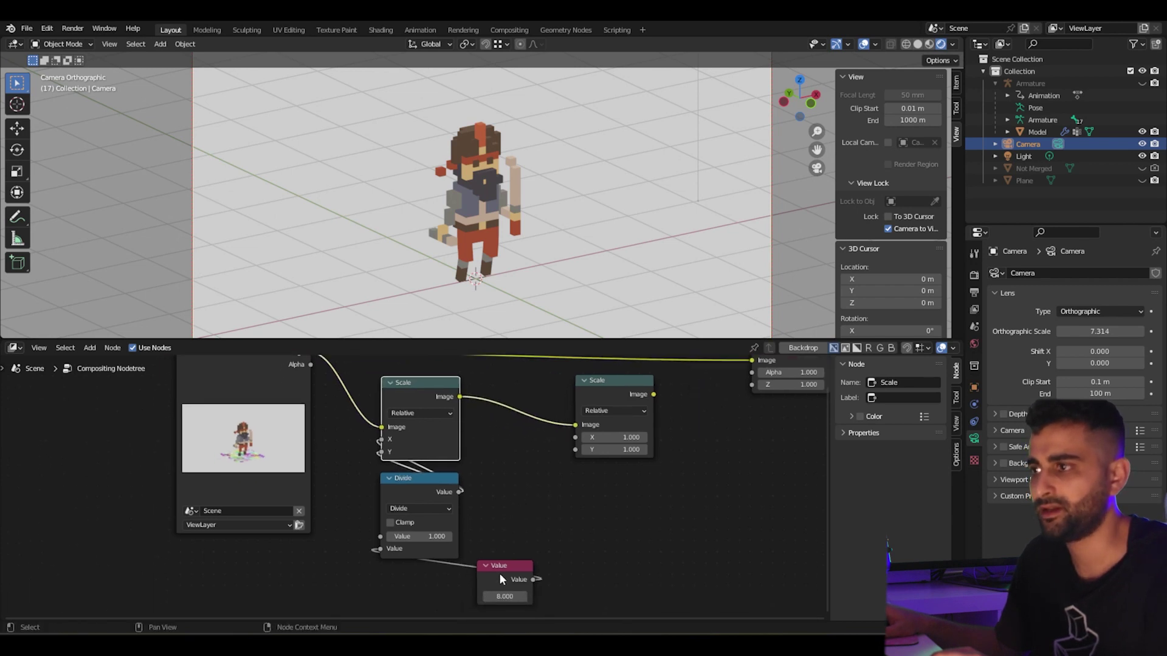
Move the Value node to the lower left of Divide and connect it to the second Scale node's X and Y
{"action": "left_click_drag", "start_coordinate": [498, 577], "coordinate": [574, 437]}
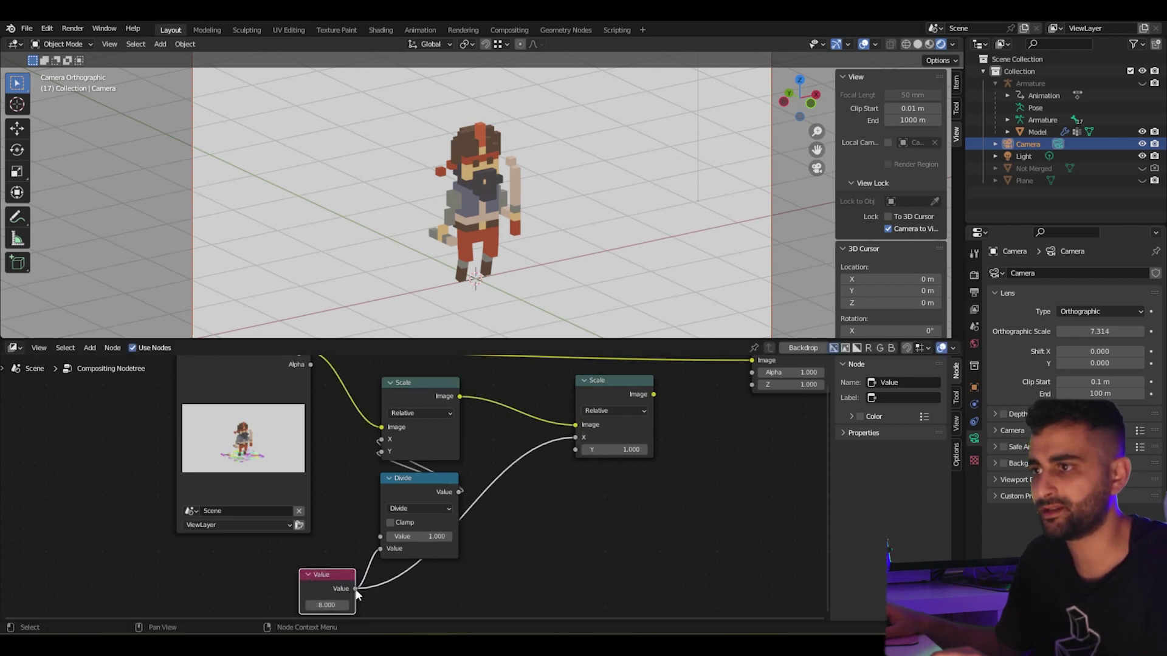
{"action": "left_click_drag", "start_coordinate": [356, 588], "coordinate": [575, 449]}
{"action": "mouse_move", "coordinate": [419, 478]}
{"action": "left_mouse_down"}
{"action": "mouse_move", "coordinate": [300, 478]}
{"action": "mouse_move", "coordinate": [416, 476]}
{"action": "left_mouse_up"}
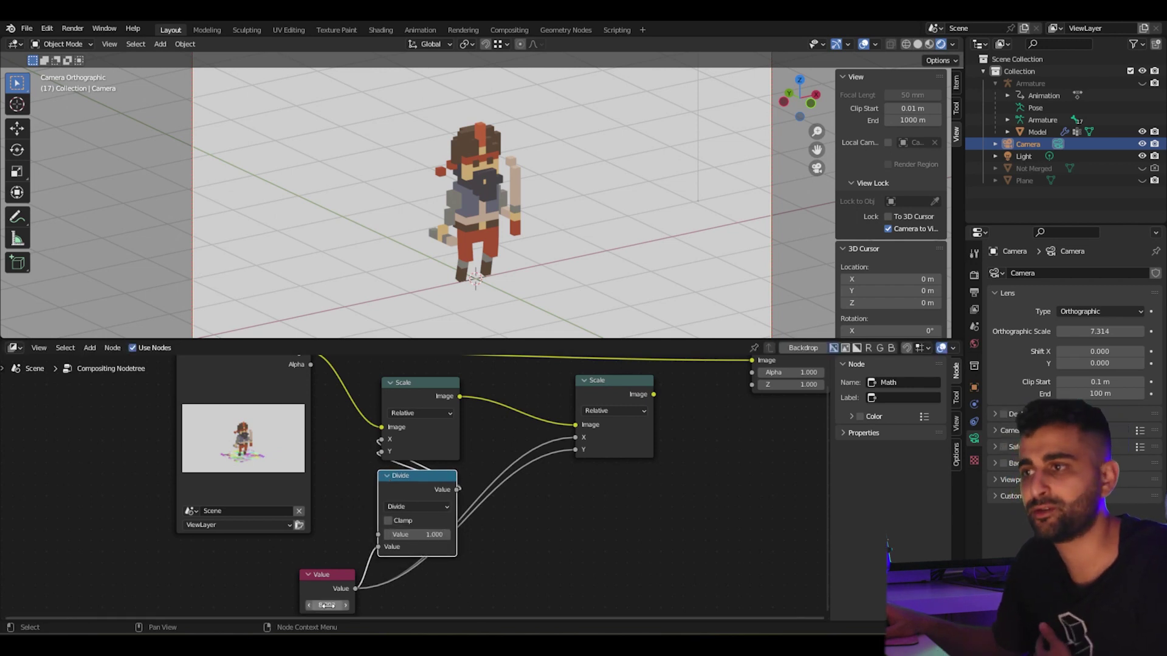
Connect the second Scale node's image to the Composite node, then render the scene and close the render window
{"action": "middle_click_drag", "start_coordinate": [398, 465], "coordinate": [313, 510]}
{"action": "left_click_drag", "start_coordinate": [567, 439], "coordinate": [662, 406]}
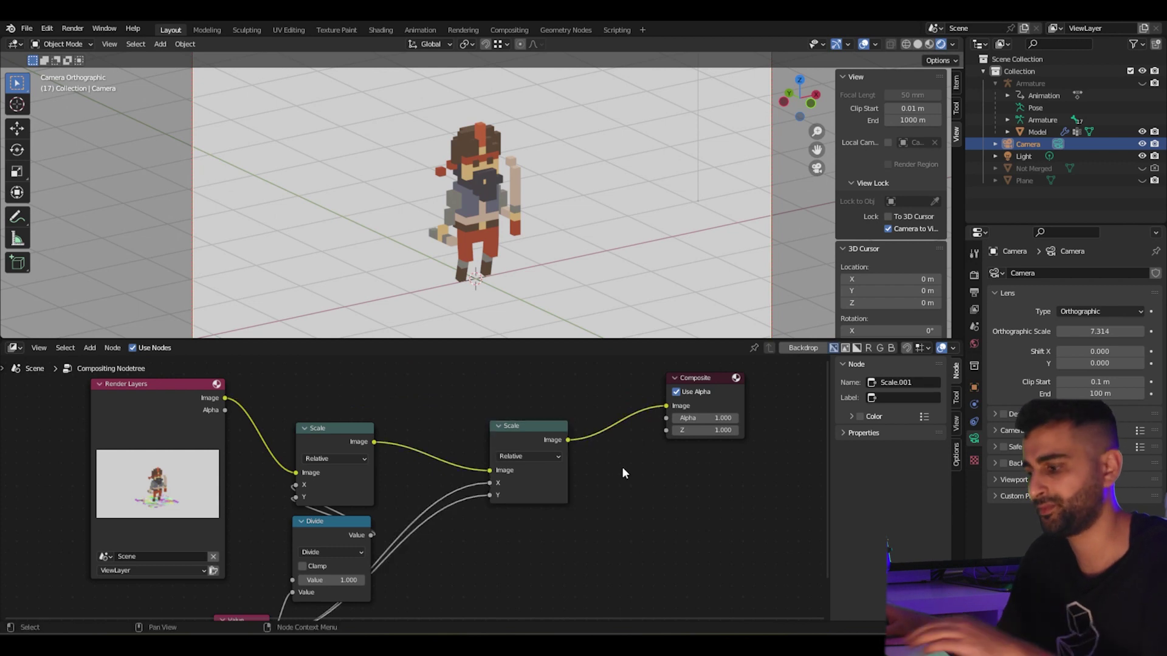
{"action": "key", "text": "F12"}
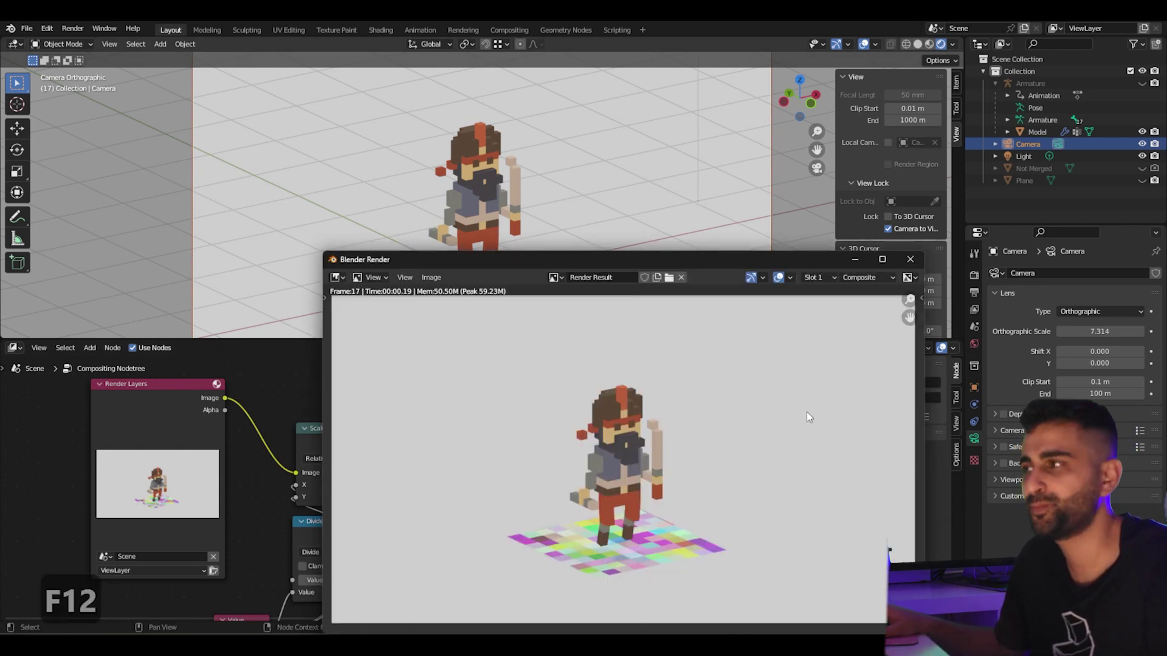
{"action": "left_click", "coordinate": [909, 259]}
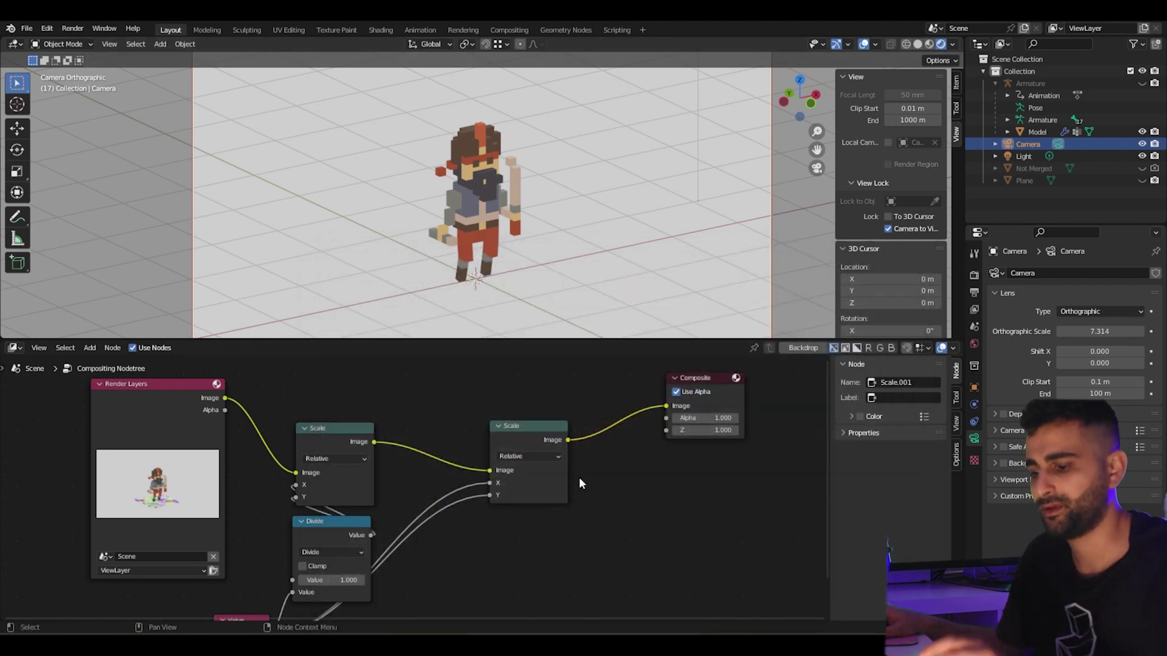
Insert a Pixelate node between the two Scale nodes, then render the scene again and close the render window
{"action": "key", "text": "shift+a"}
{"action": "left_click", "coordinate": [578, 476]}
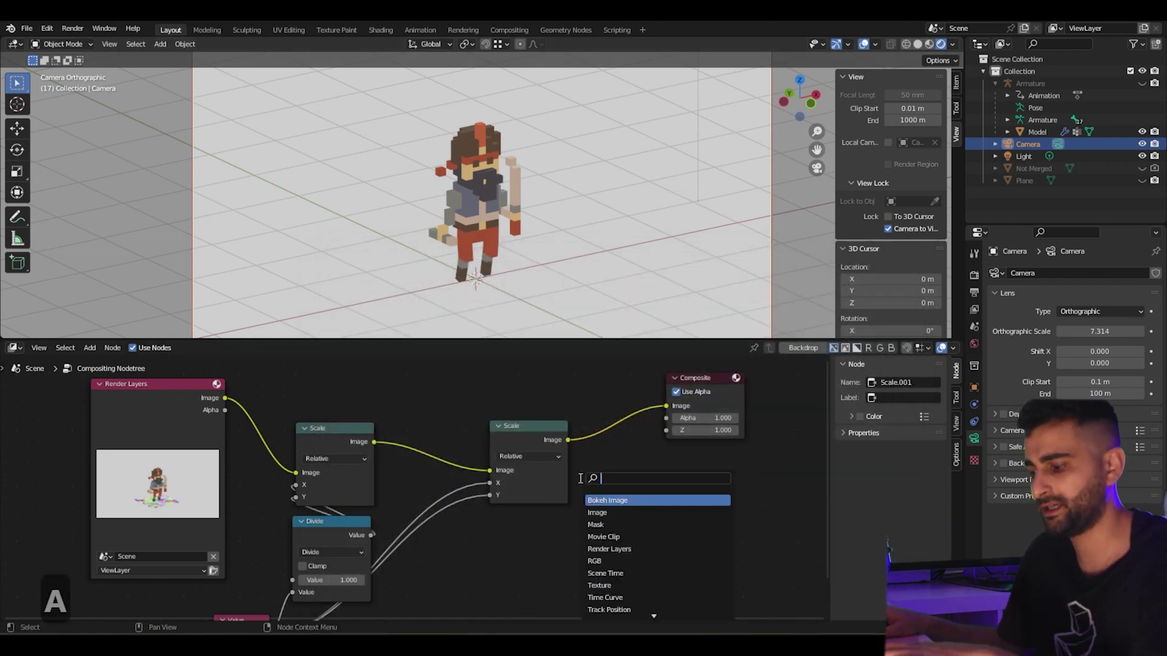
{"action": "type", "text": "pi"}
{"action": "key", "text": "Return"}
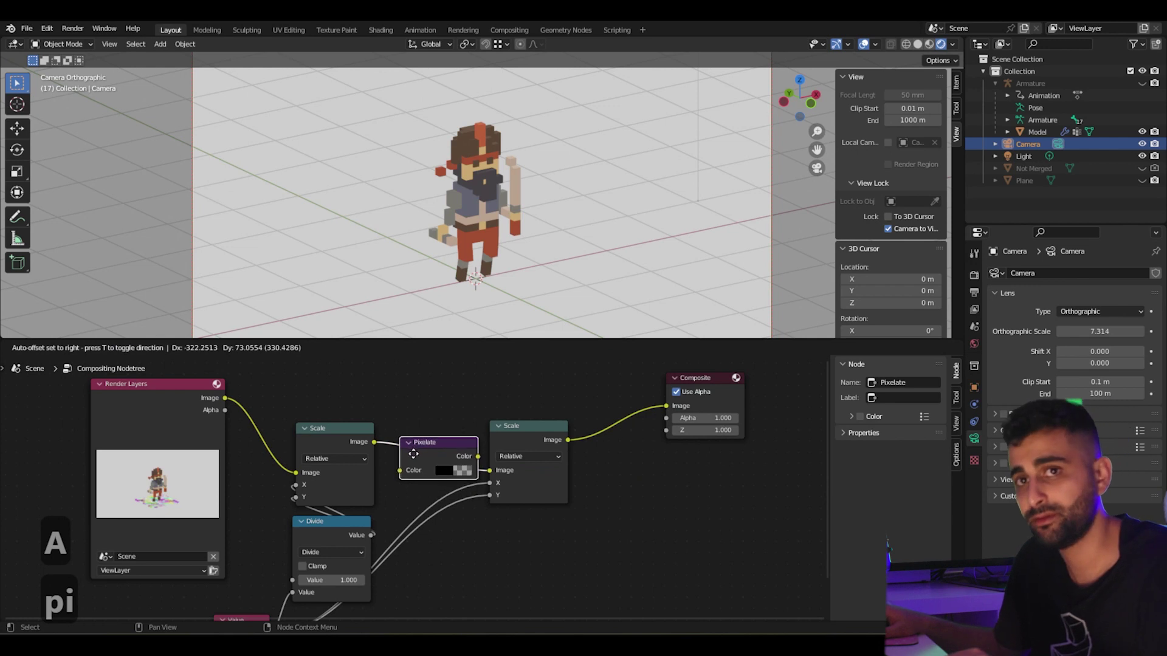
{"action": "left_click", "coordinate": [433, 454]}
{"action": "left_click", "coordinate": [651, 538]}
{"action": "key", "text": "F12"}
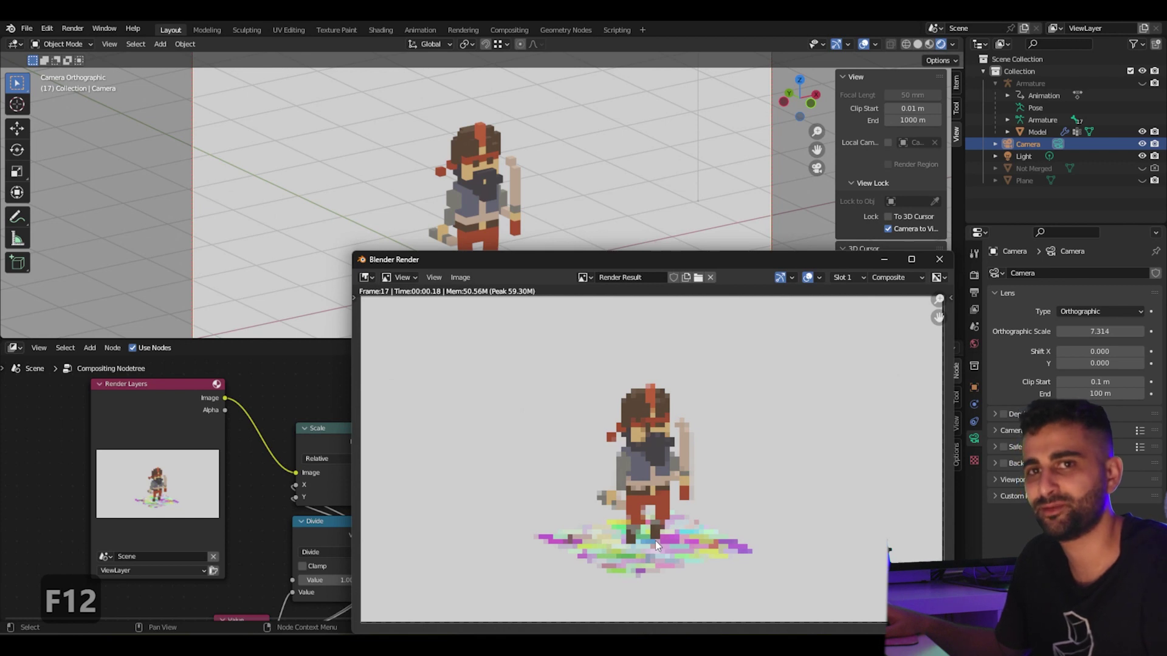
{"action": "left_click", "coordinate": [939, 258]}
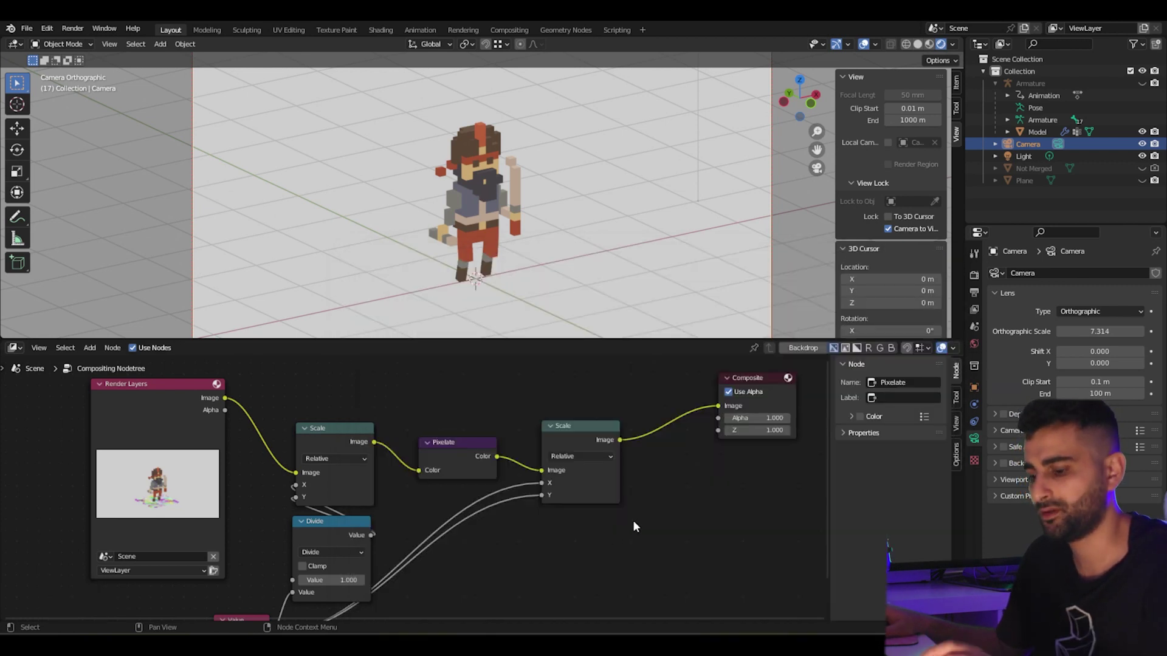
Add a Viewer node below the Composite node and feed it the second Scale node's image
{"action": "key", "text": "shift+a"}
{"action": "left_click", "coordinate": [632, 492]}
{"action": "type", "text": "v"}
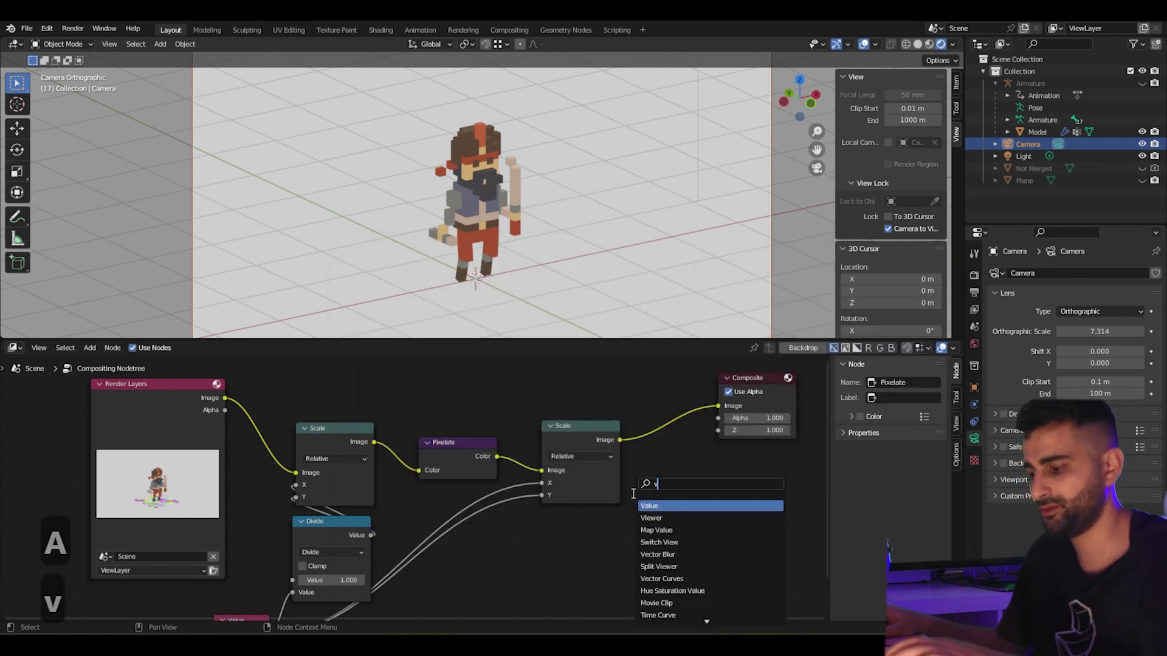
{"action": "type", "text": "iewe"}
{"action": "key", "text": "Return"}
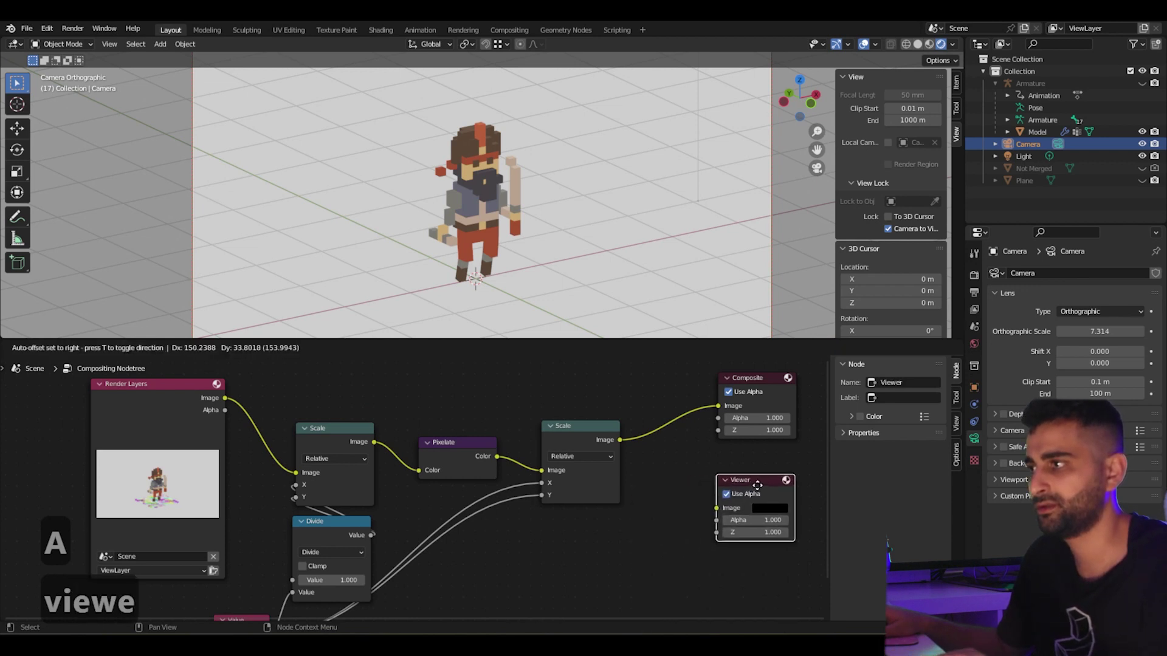
{"action": "left_click", "coordinate": [754, 483]}
{"action": "left_click", "coordinate": [618, 440], "text": "ctrl+shift"}
Split the node editor in two and show the Render Result in an Image Editor with the whole character in view
{"action": "left_click_drag", "start_coordinate": [948, 344], "coordinate": [466, 352]}
{"action": "left_click", "coordinate": [479, 348]}
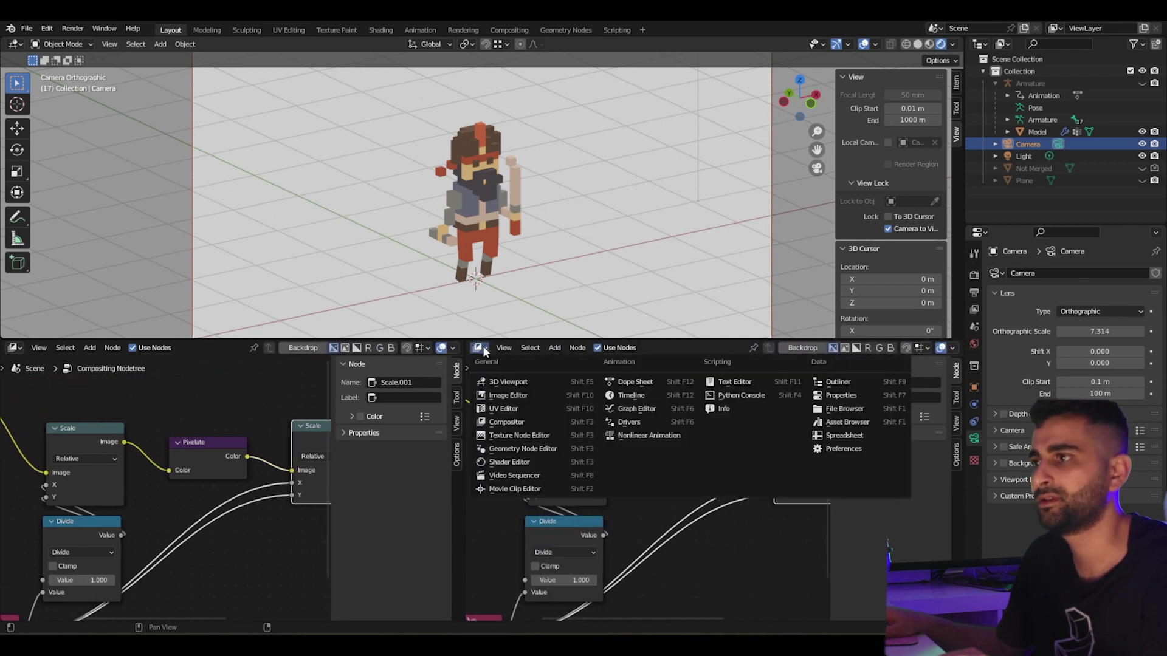
{"action": "left_click", "coordinate": [536, 397]}
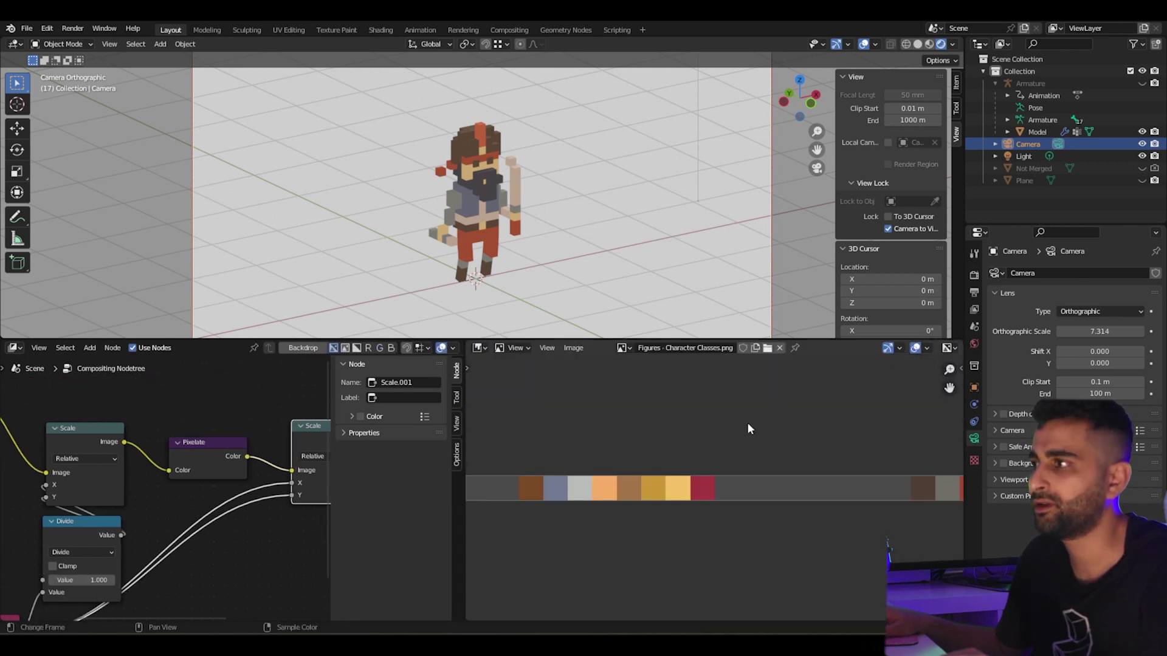
{"action": "left_click", "coordinate": [633, 349]}
{"action": "left_click", "coordinate": [662, 377]}
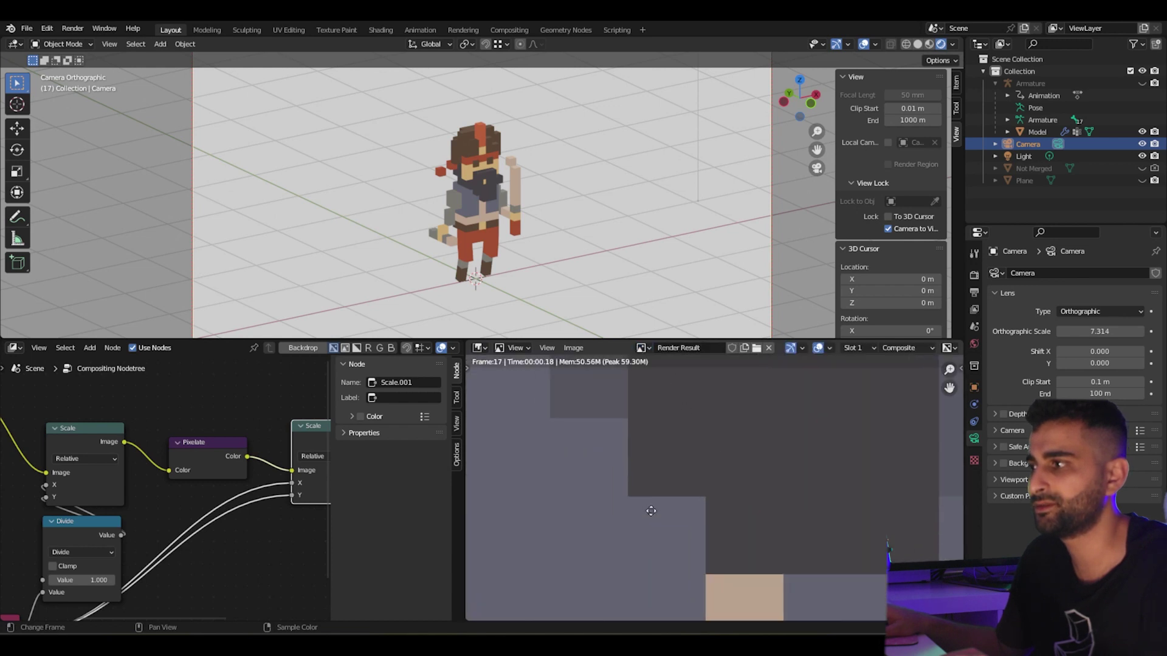
{"action": "scroll", "coordinate": [659, 499], "scroll_direction": "down", "scroll_amount": 6}
{"action": "scroll", "coordinate": [722, 506], "scroll_direction": "up", "scroll_amount": 2}
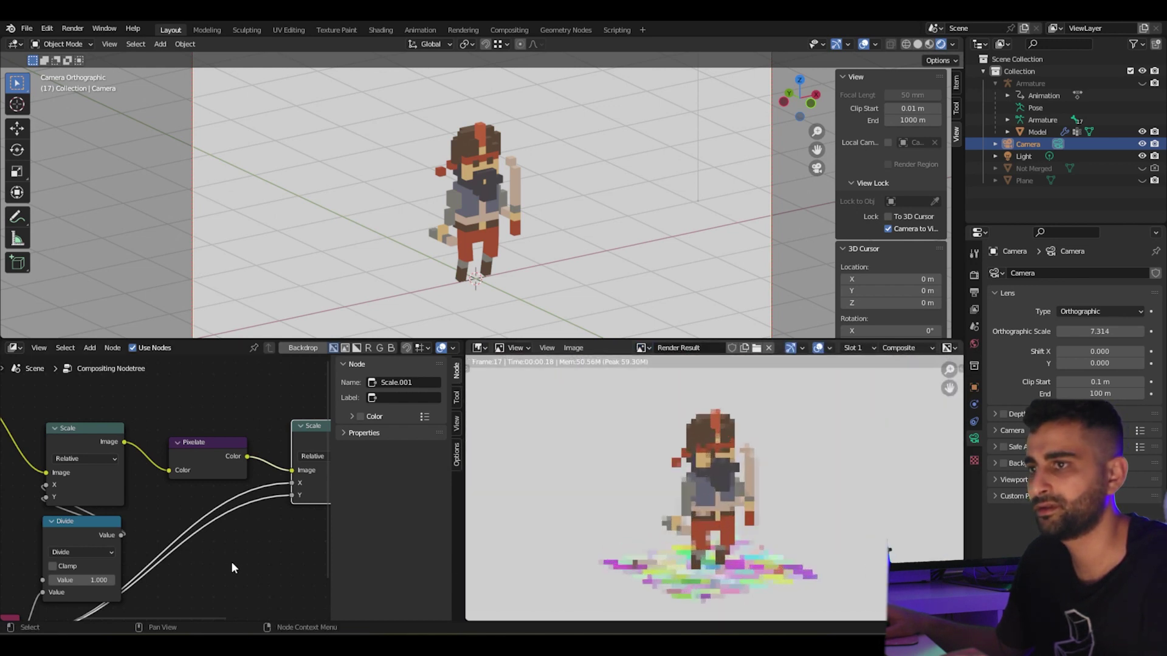
Set the Value node to 6 and widen the node editor beside the render preview
{"action": "middle_click_drag", "start_coordinate": [224, 570], "coordinate": [2, 526]}
{"action": "left_click_drag", "start_coordinate": [94, 583], "coordinate": [51, 583]}
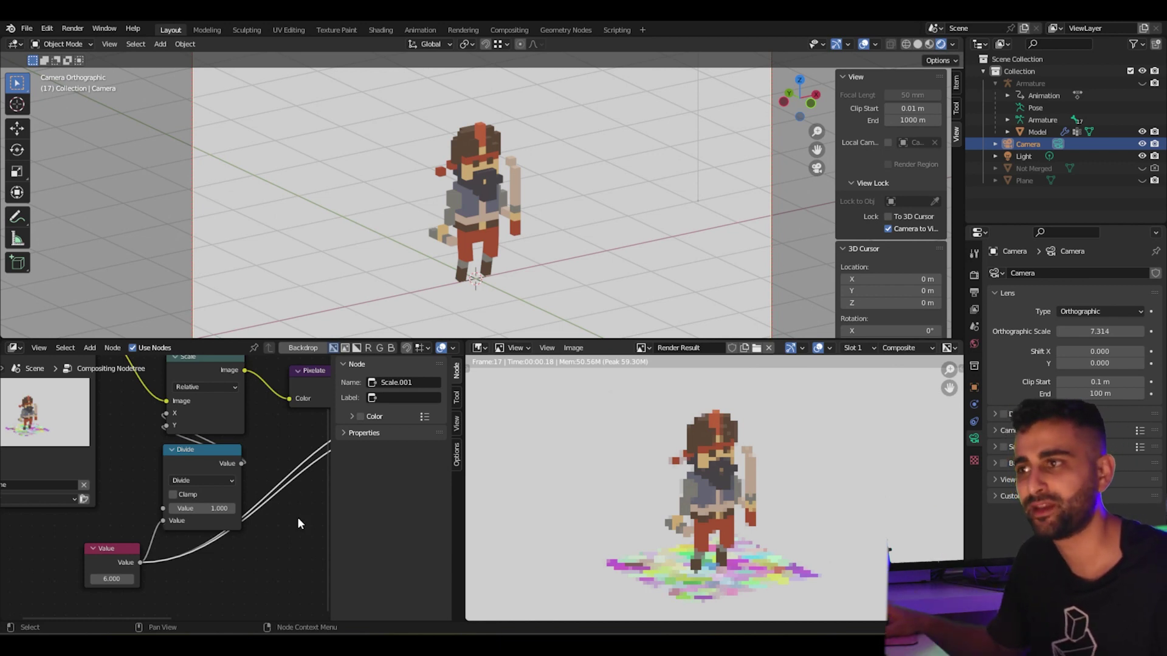
{"action": "left_click_drag", "start_coordinate": [462, 484], "coordinate": [587, 485]}
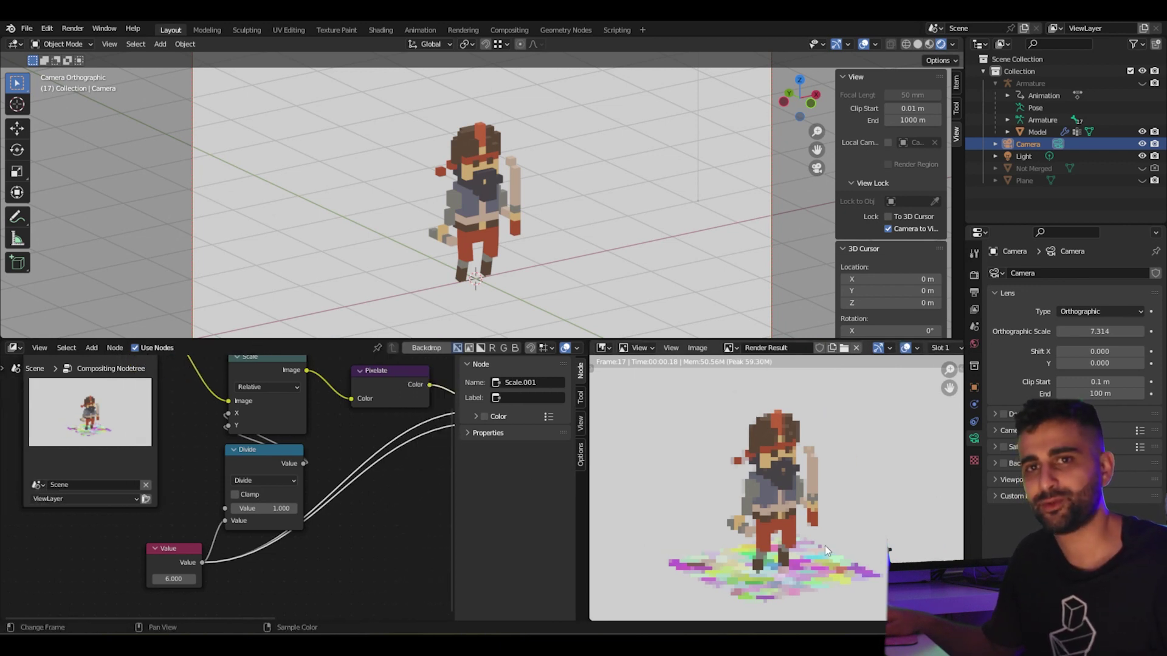